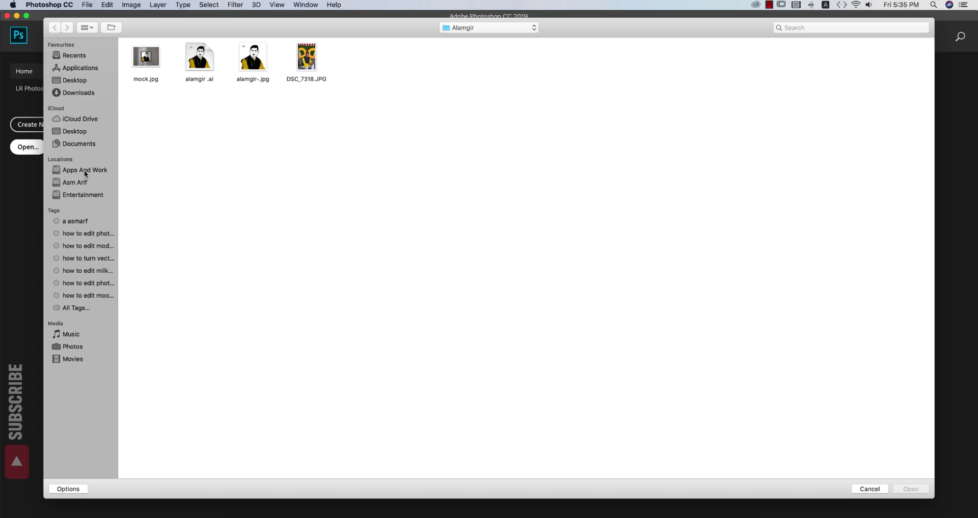
Step: Open the photo man-in-blue-dress-shirt-leaning-on-tree-3973757.jpg from the Apps And Work drive
{"action": "left_click", "coordinate": [85, 172]}
{"action": "double_click", "coordinate": [143, 53]}
{"action": "left_click", "coordinate": [144, 57]}
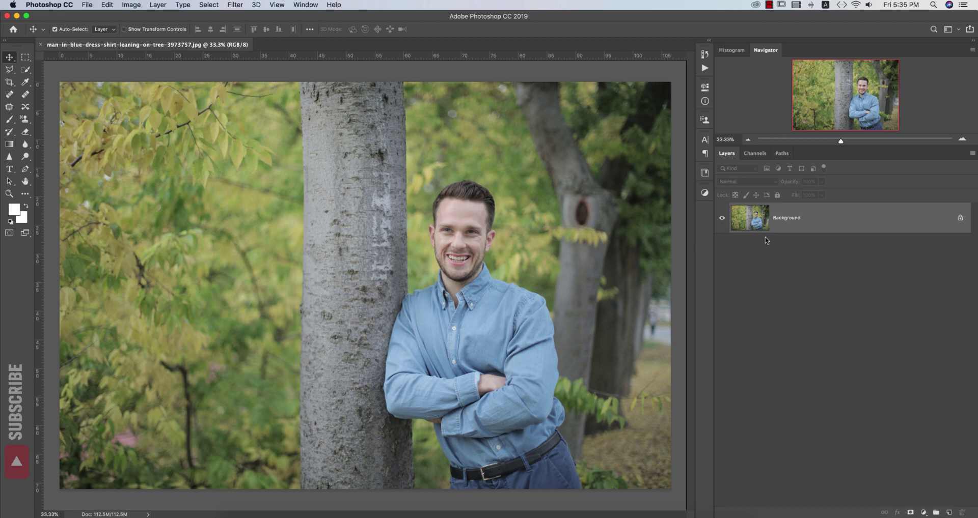
Step: Duplicate the Background layer and open the Camera Raw Filter on the copy
{"action": "key", "text": "super+j"}
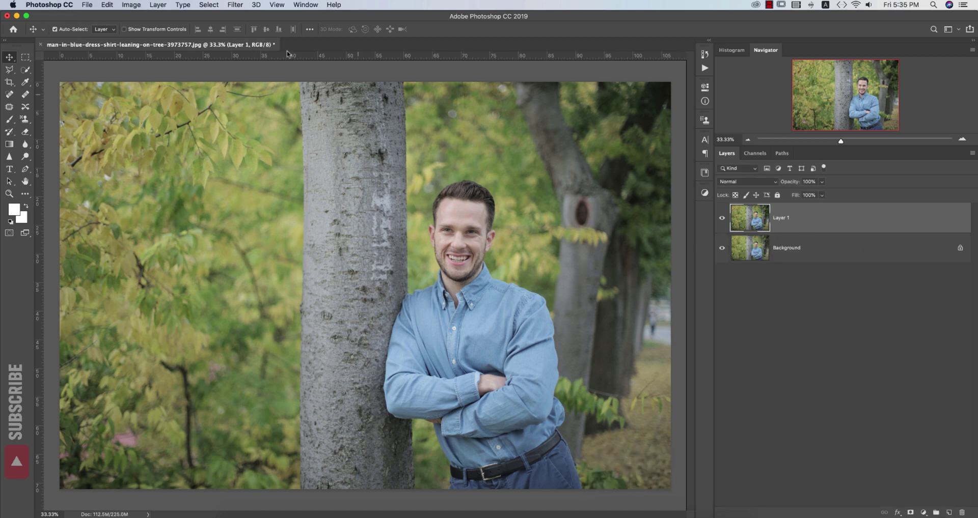
{"action": "left_click", "coordinate": [235, 4]}
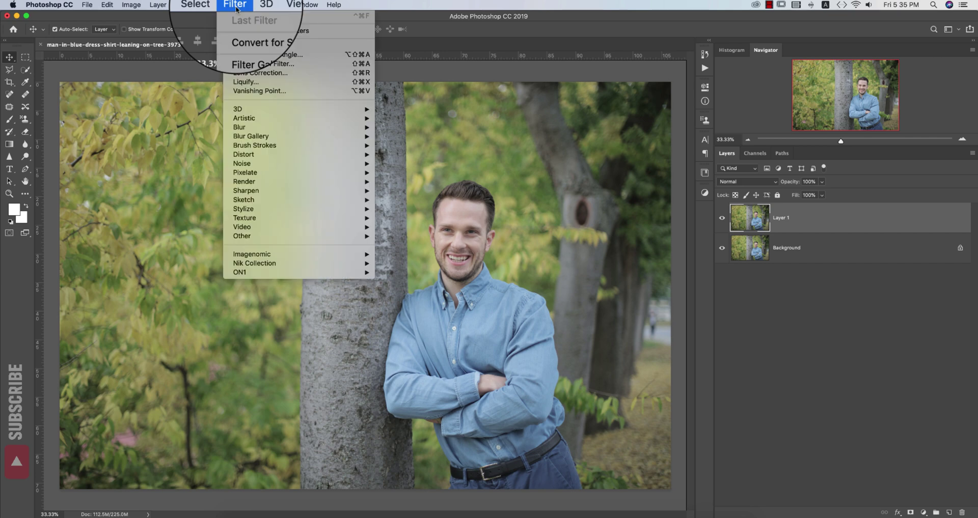
{"action": "left_click", "coordinate": [250, 65]}
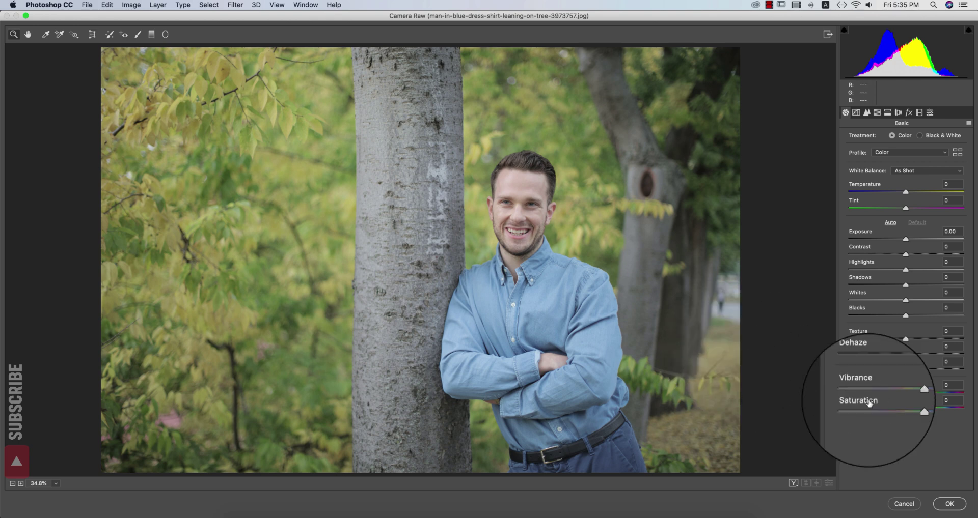
Step: Set the photo's Vibrance to +10 and Saturation to +5
{"action": "left_click", "coordinate": [946, 386]}
{"action": "type", "text": "10"}
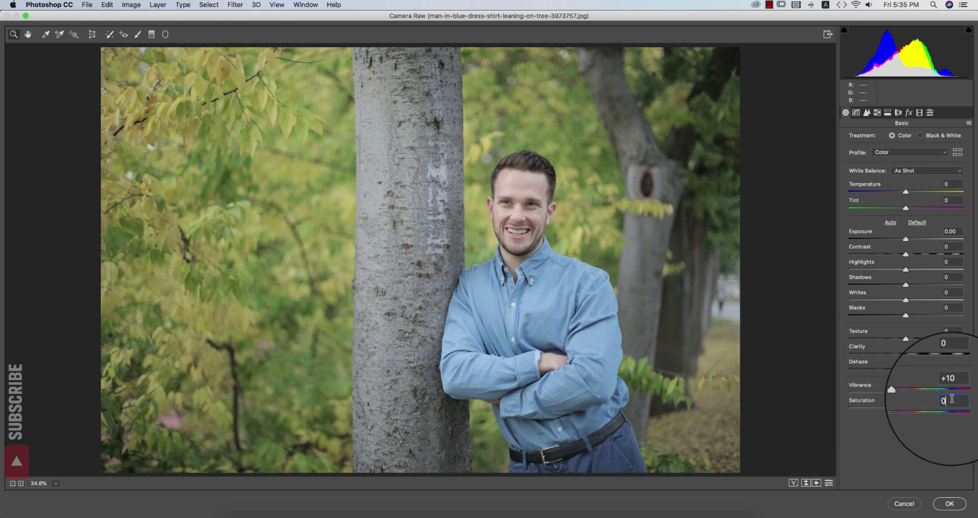
{"action": "type", "text": "5"}
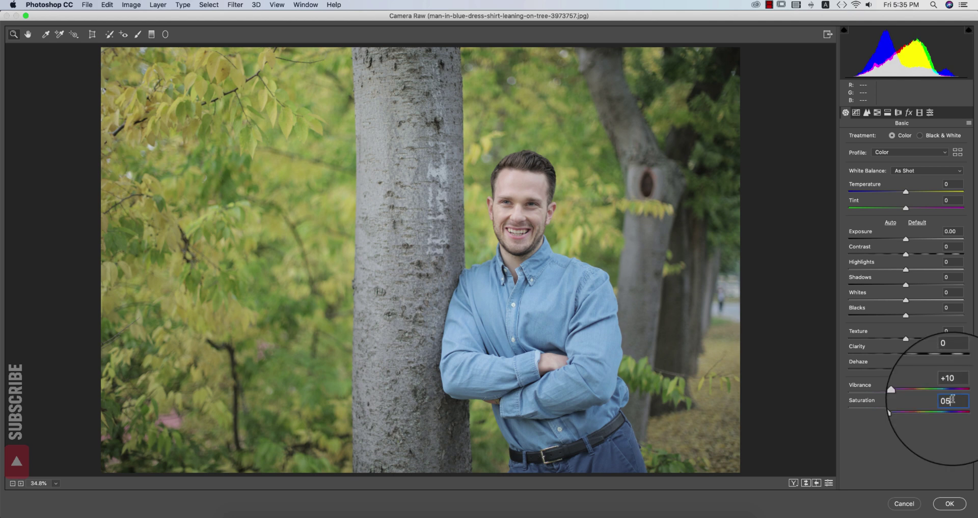
Step: Set Dehaze to +10, Clarity to +3 and Texture to +3, and compare the image with its unedited state
{"action": "left_click", "coordinate": [949, 361]}
{"action": "double_click", "coordinate": [946, 362]}
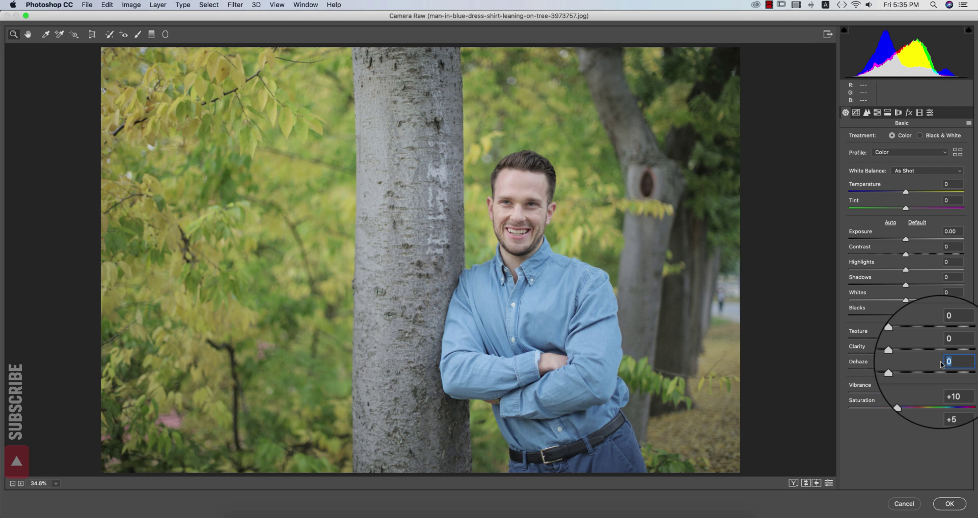
{"action": "type", "text": "10"}
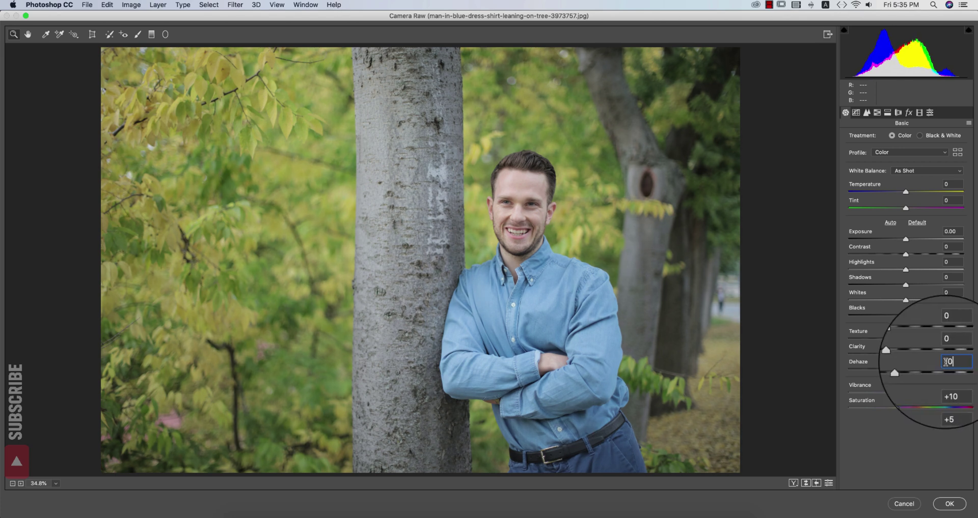
{"action": "double_click", "coordinate": [949, 347]}
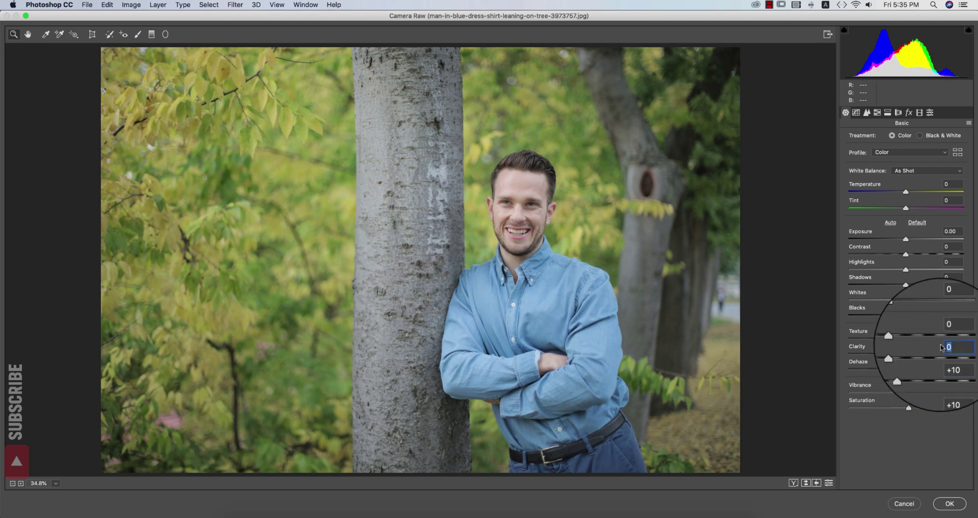
{"action": "type", "text": "3"}
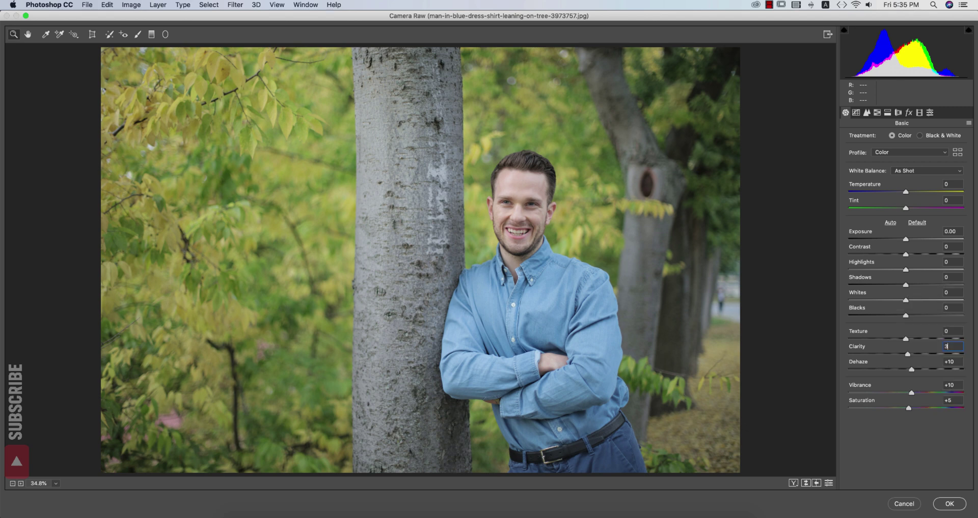
{"action": "left_click", "coordinate": [952, 331]}
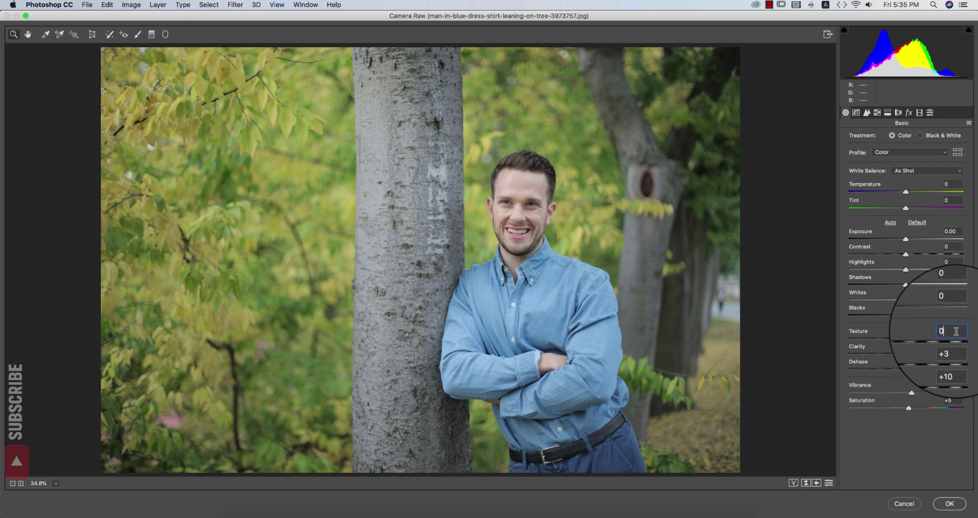
{"action": "type", "text": "3"}
{"action": "key", "text": "Return"}
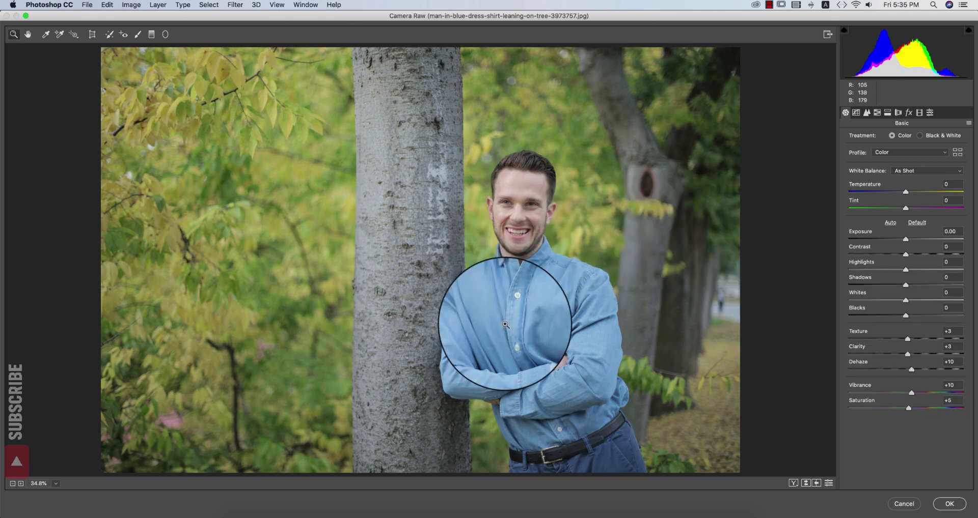
{"action": "left_click", "coordinate": [805, 483]}
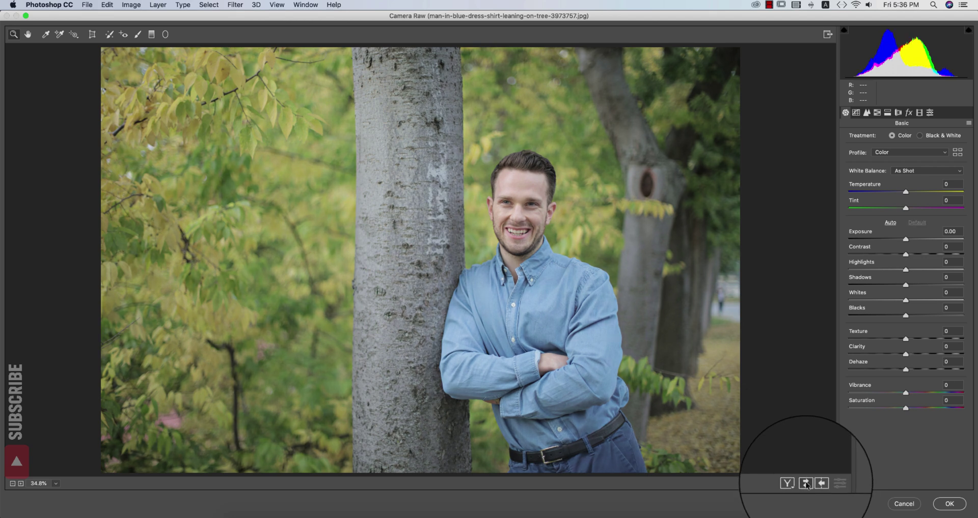
{"action": "left_click", "coordinate": [805, 484]}
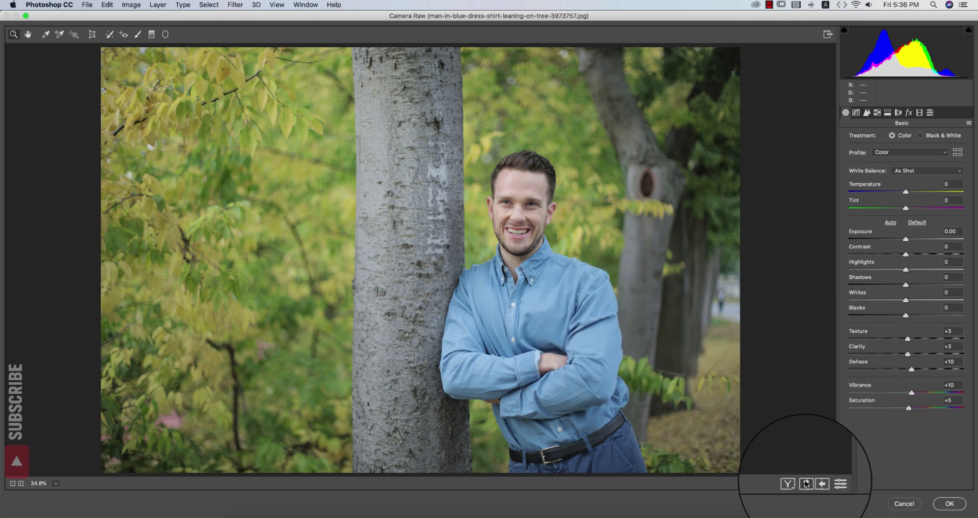
{"action": "left_click", "coordinate": [805, 483]}
{"action": "left_click", "coordinate": [805, 483]}
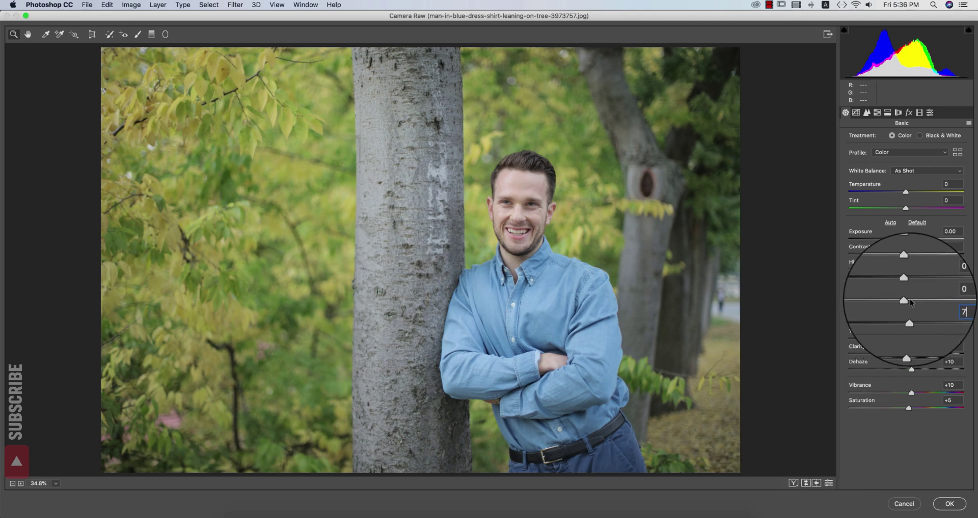
Step: Set Blacks to +7, Whites to +7, Shadows to +6 and Highlights to -10
{"action": "left_click", "coordinate": [951, 293]}
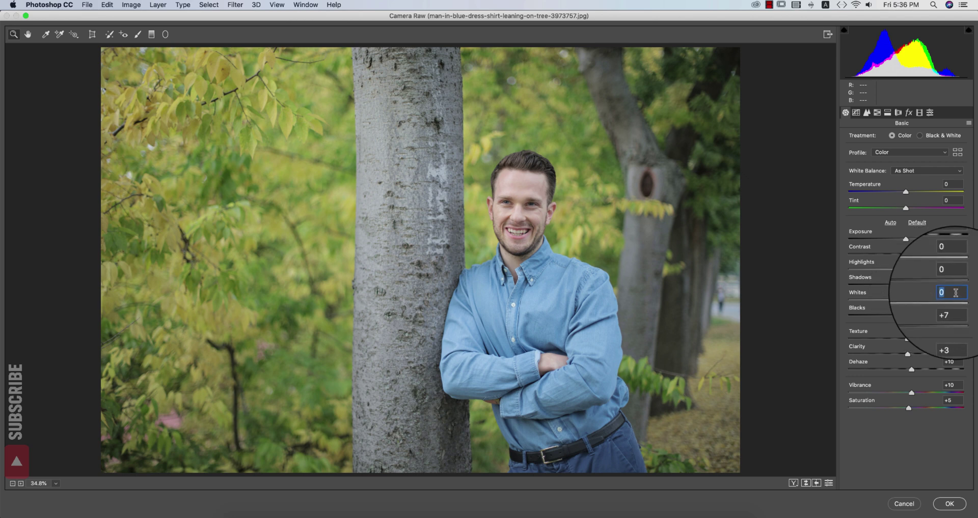
{"action": "type", "text": "7"}
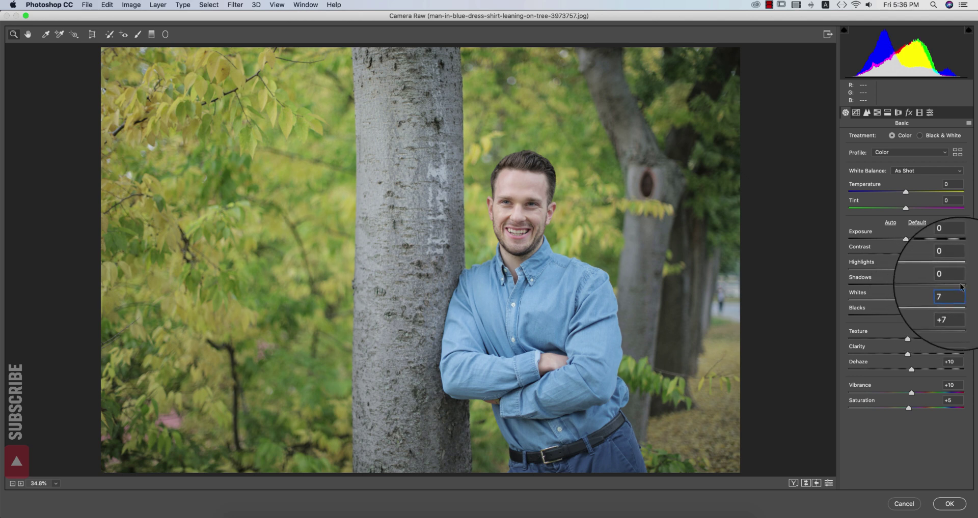
{"action": "left_click", "coordinate": [960, 277]}
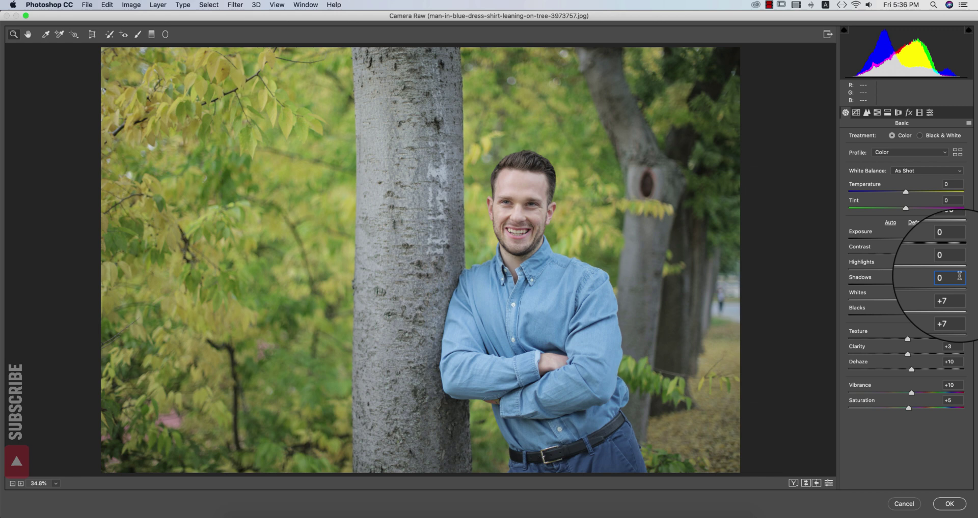
{"action": "left_click", "coordinate": [957, 261]}
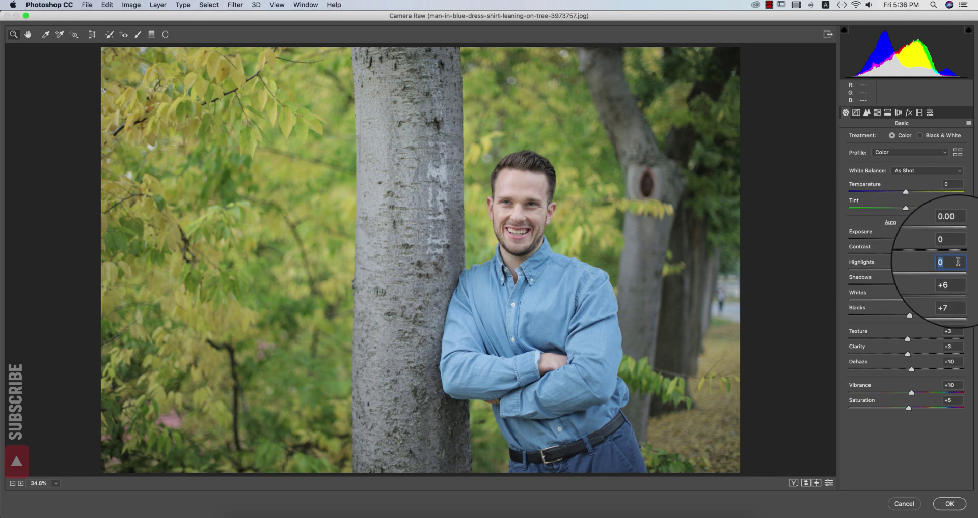
{"action": "type", "text": "-1"}
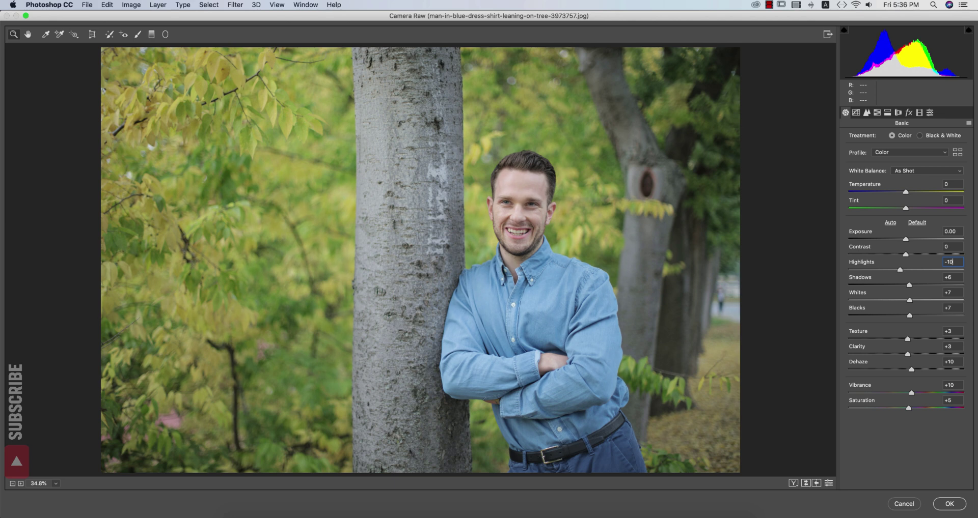
Step: Set Contrast to +7 and Exposure to +0.05
{"action": "left_click_drag", "start_coordinate": [957, 247], "coordinate": [946, 254]}
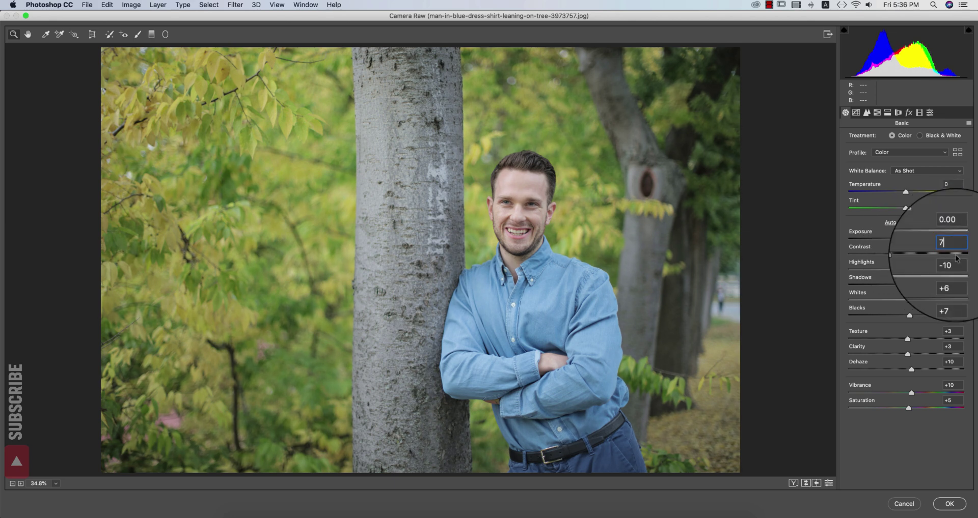
{"action": "left_click", "coordinate": [953, 232]}
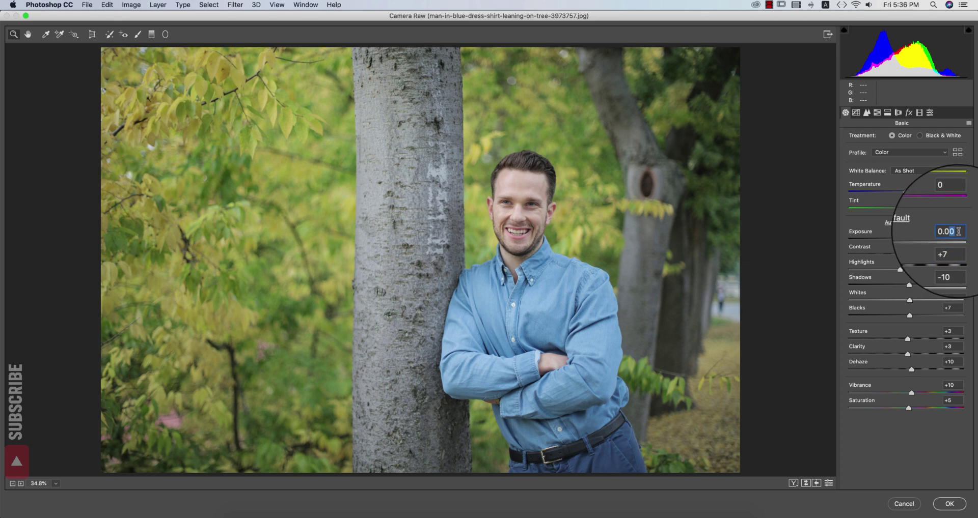
{"action": "type", "text": "0.05"}
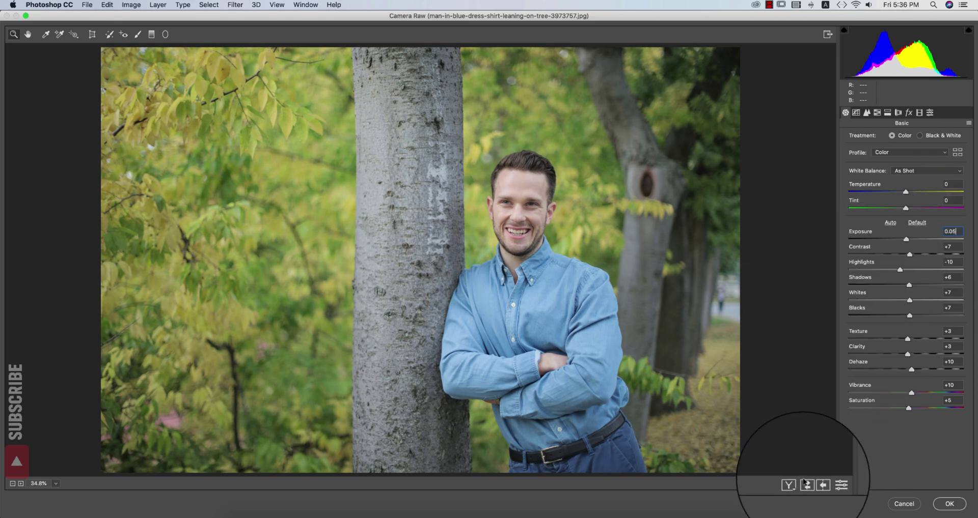
{"action": "key", "text": "Return"}
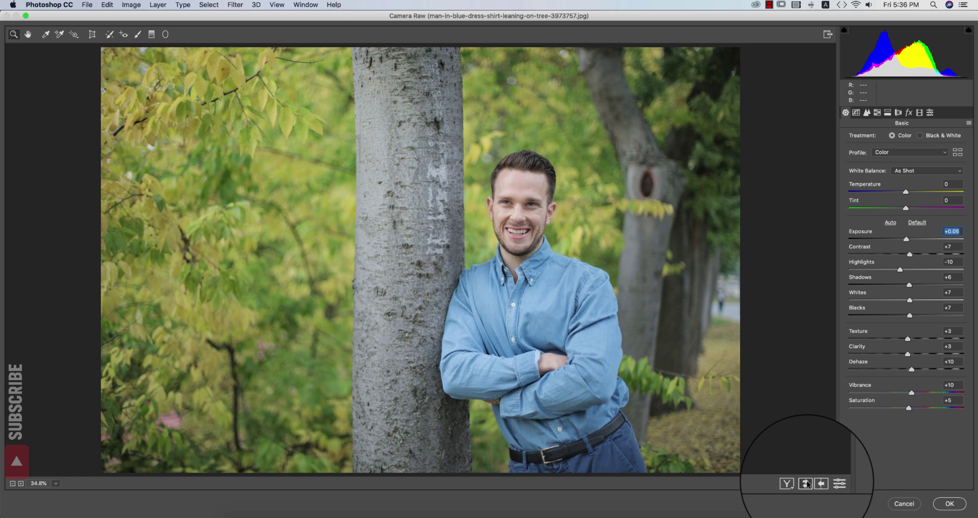
Step: Adjust the white balance to a Temperature of +3 and a Tint of -3
{"action": "left_click", "coordinate": [949, 185]}
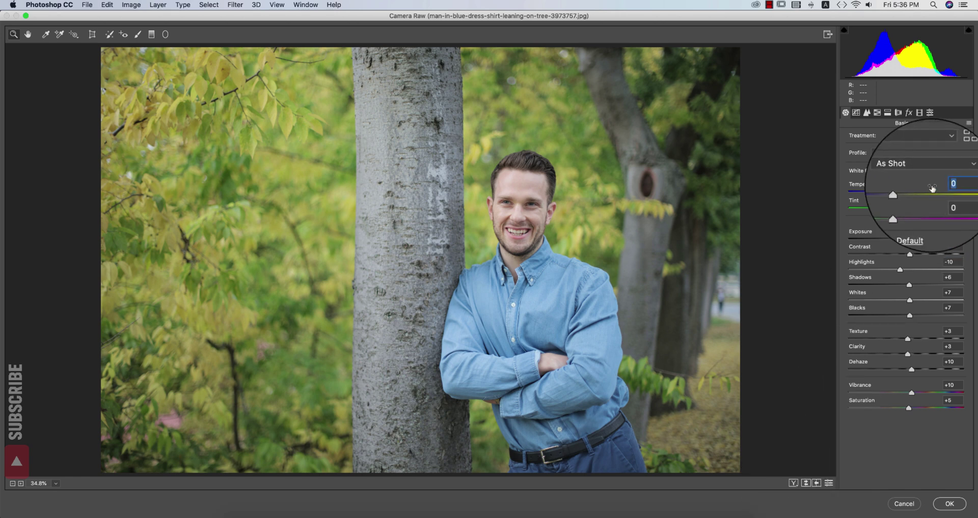
{"action": "type", "text": "-"}
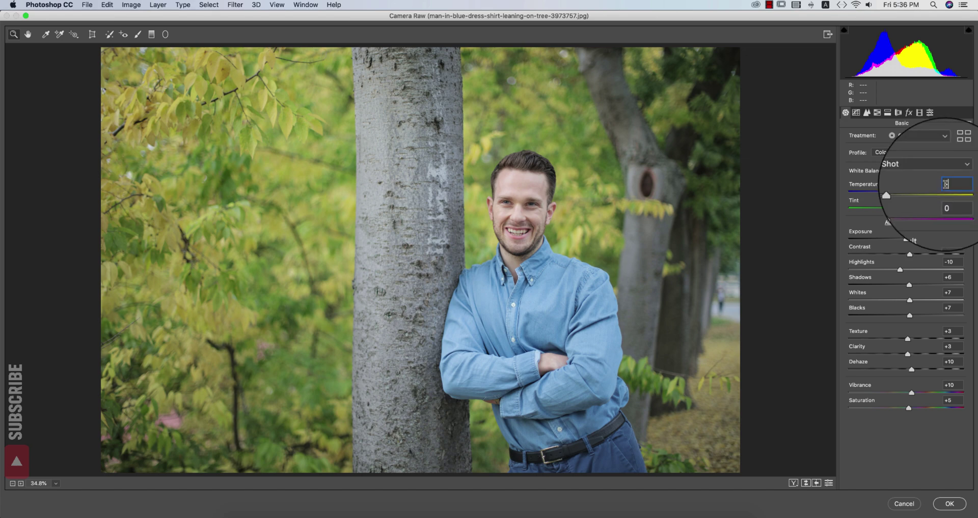
{"action": "key", "text": "BackSpace"}
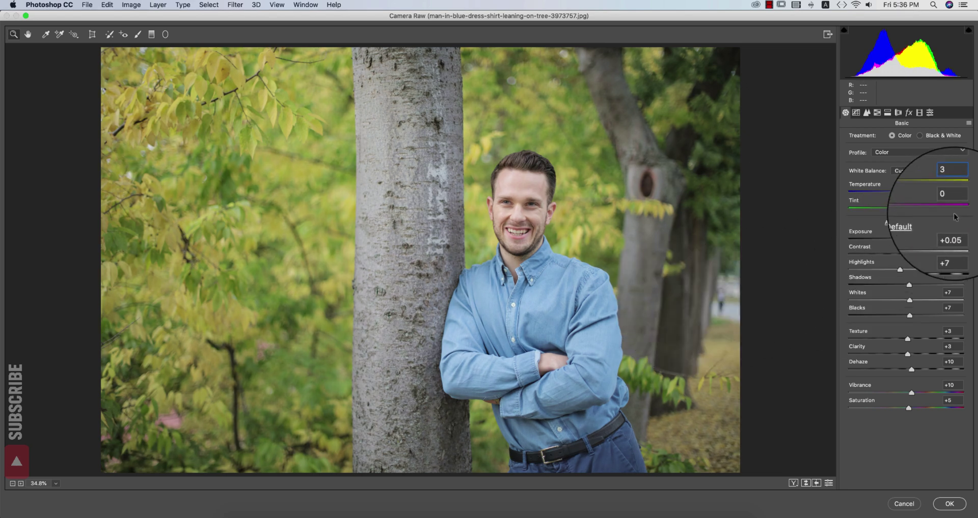
{"action": "type", "text": "3"}
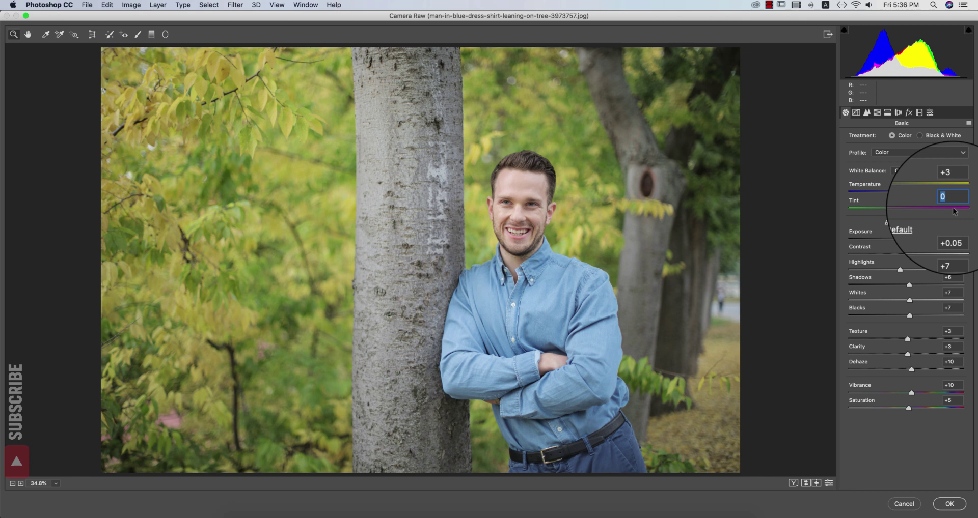
{"action": "type", "text": "-3"}
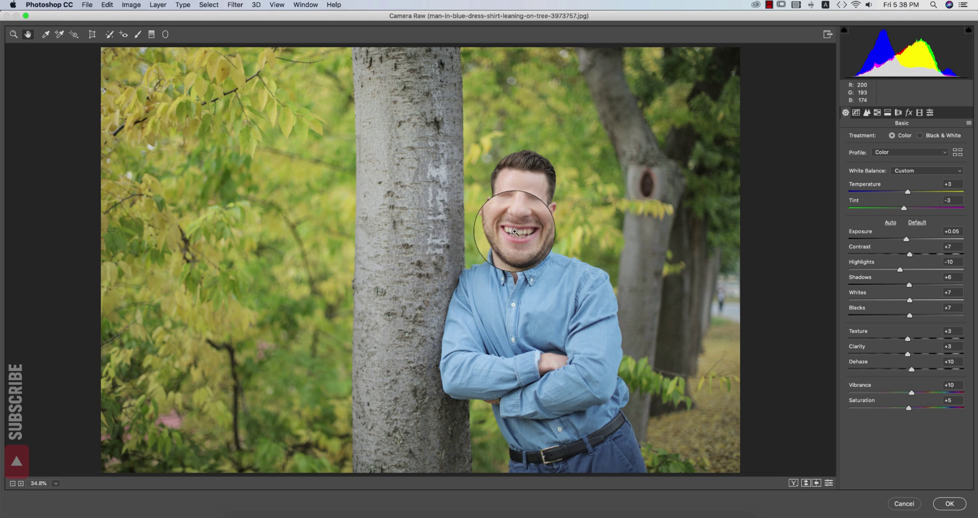
Step: Switch to the HSL hue adjustments and set the Aquas hue to +18
{"action": "key", "text": "super+equal"}
{"action": "key", "text": "super+equal"}
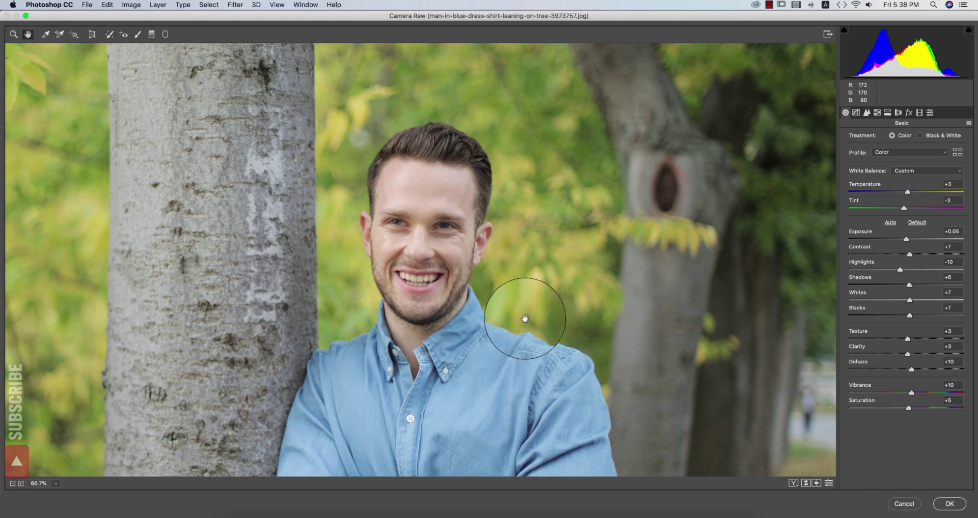
{"action": "scroll", "coordinate": [552, 317], "scroll_direction": "down", "scroll_amount": 10}
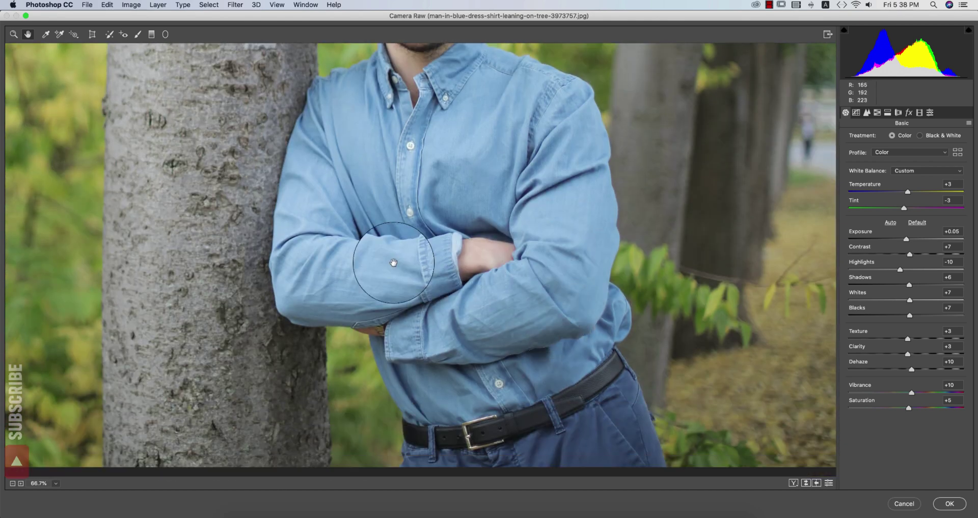
{"action": "scroll", "coordinate": [586, 324], "scroll_direction": "up", "scroll_amount": 5}
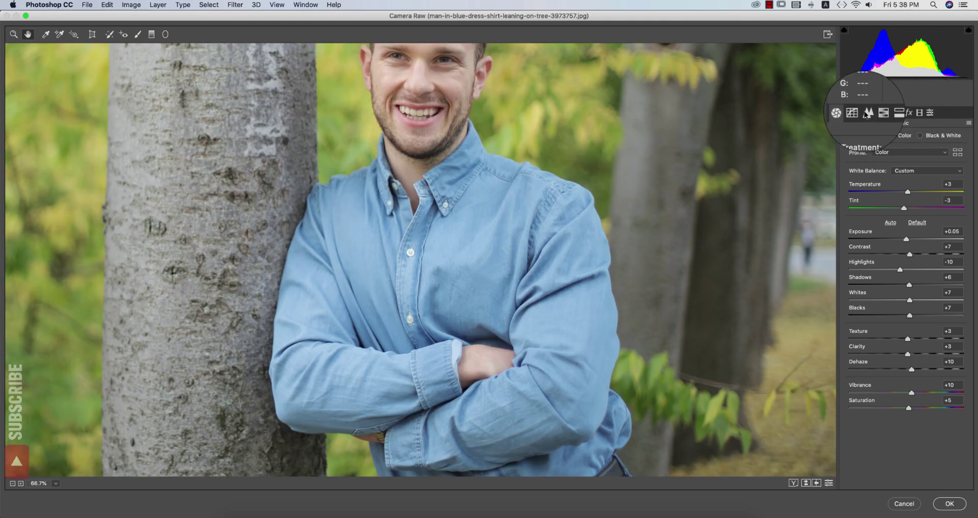
{"action": "left_click", "coordinate": [877, 112]}
{"action": "left_click", "coordinate": [922, 138]}
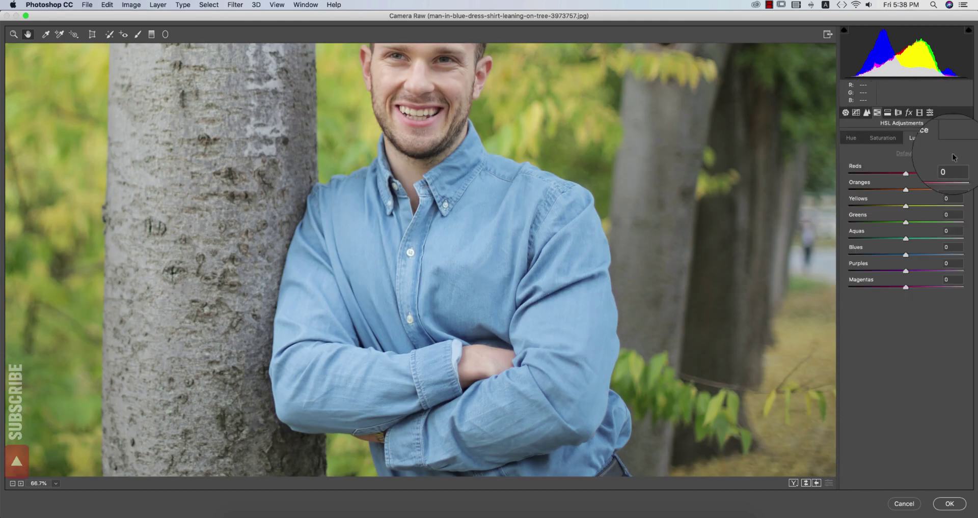
{"action": "left_click", "coordinate": [851, 138]}
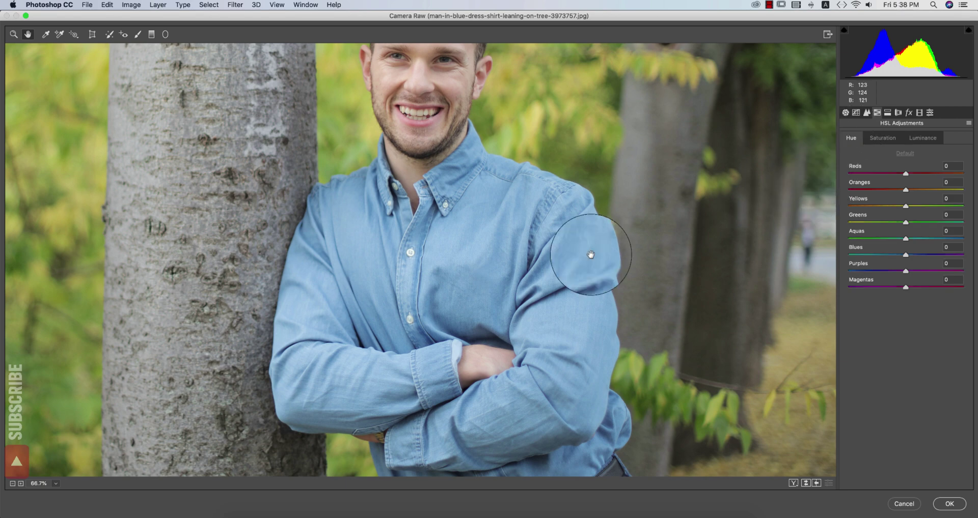
{"action": "left_click", "coordinate": [553, 270], "text": "super"}
{"action": "left_click", "coordinate": [552, 269], "text": "alt+super"}
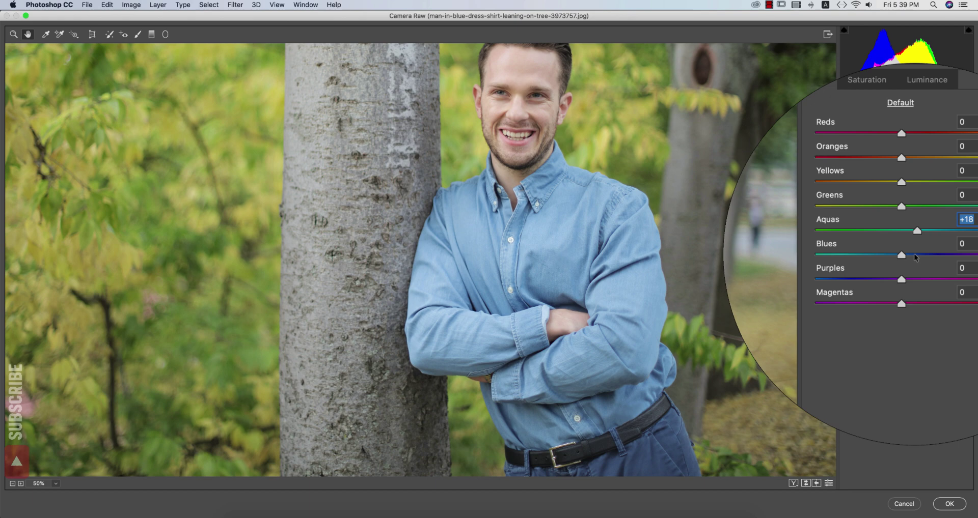
Step: Fine-tune the Blues hue, and set the saturation of Aquas to +6, Blues to +15 and Purples to +4
{"action": "mouse_move", "coordinate": [914, 257]}
{"action": "left_mouse_down"}
{"action": "mouse_move", "coordinate": [884, 256]}
{"action": "mouse_move", "coordinate": [904, 257]}
{"action": "left_mouse_up"}
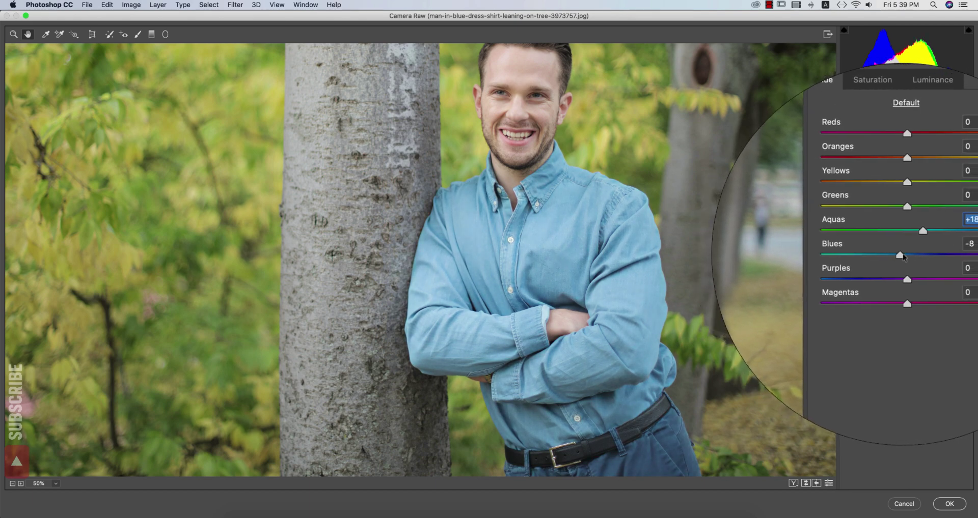
{"action": "left_click", "coordinate": [872, 80]}
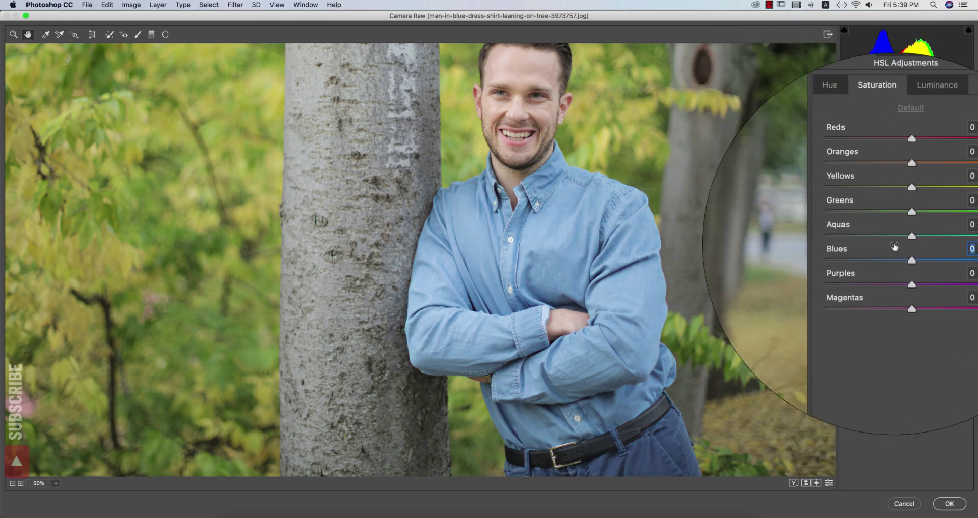
{"action": "left_click_drag", "start_coordinate": [894, 247], "coordinate": [929, 234]}
{"action": "type", "text": "6"}
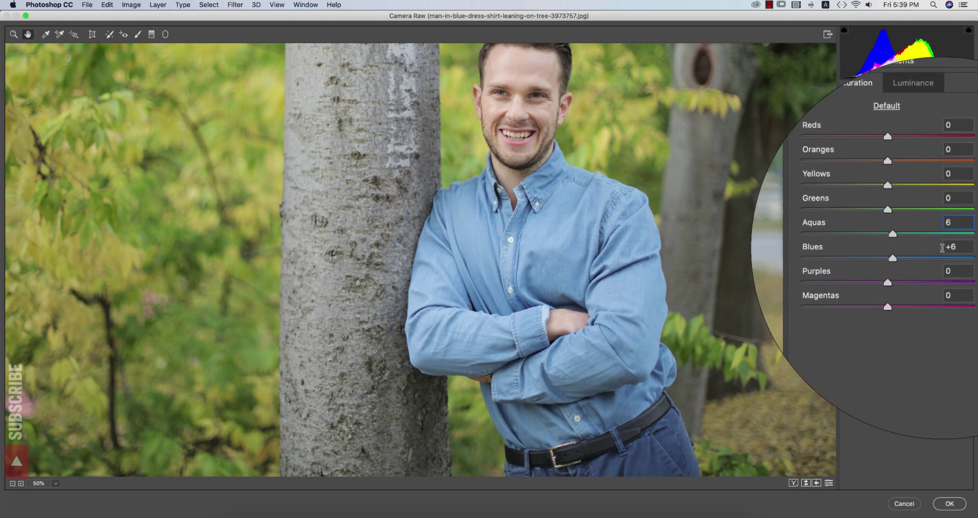
{"action": "key", "text": "Tab"}
{"action": "type", "text": "1"}
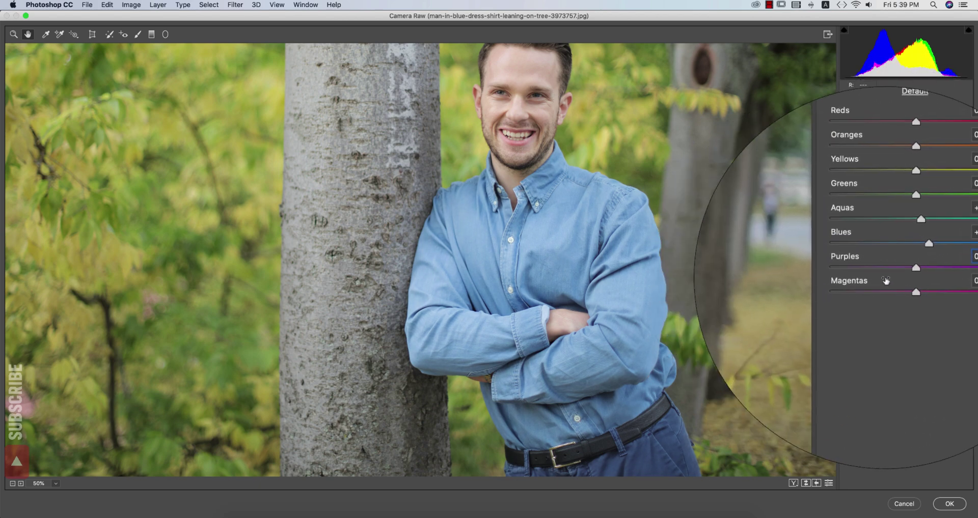
{"action": "left_click_drag", "start_coordinate": [906, 271], "coordinate": [909, 272]}
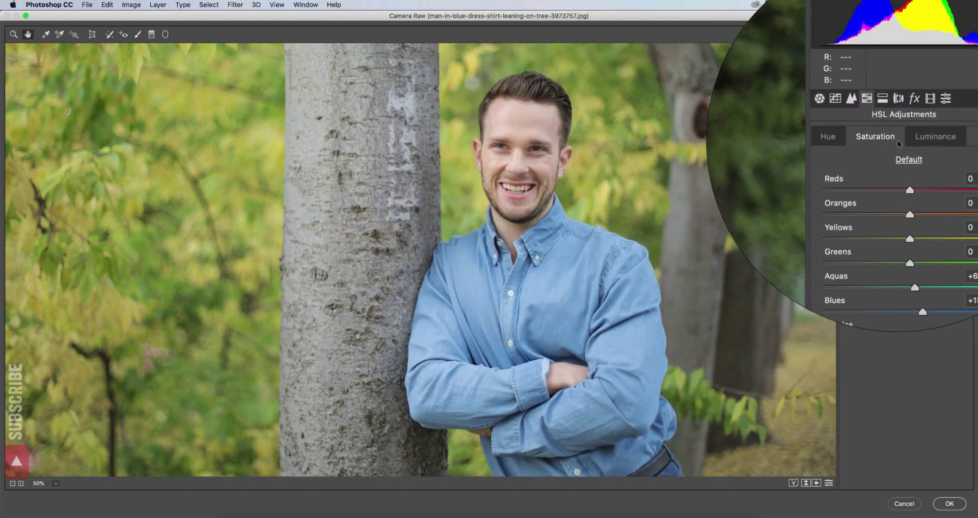
Step: Set luminance to -8 for Reds, +14 for Oranges and +13 for Yellows, and saturation to +25 for Reds and -8 for Oranges
{"action": "left_click", "coordinate": [933, 135]}
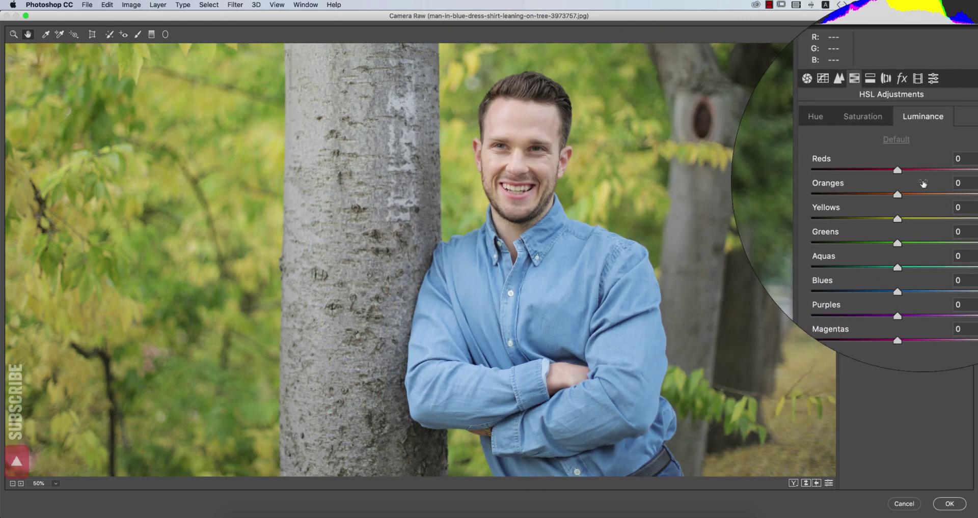
{"action": "left_click", "coordinate": [910, 198]}
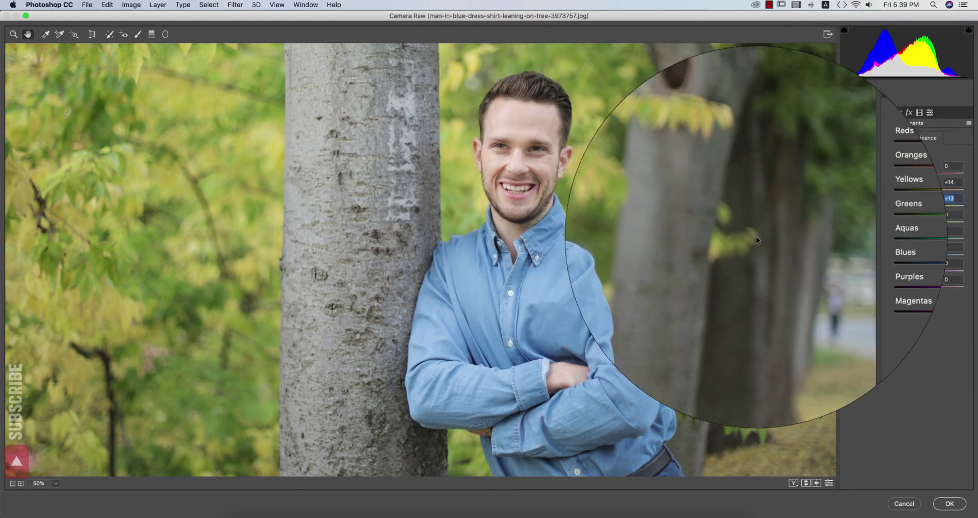
{"action": "left_click", "coordinate": [881, 140]}
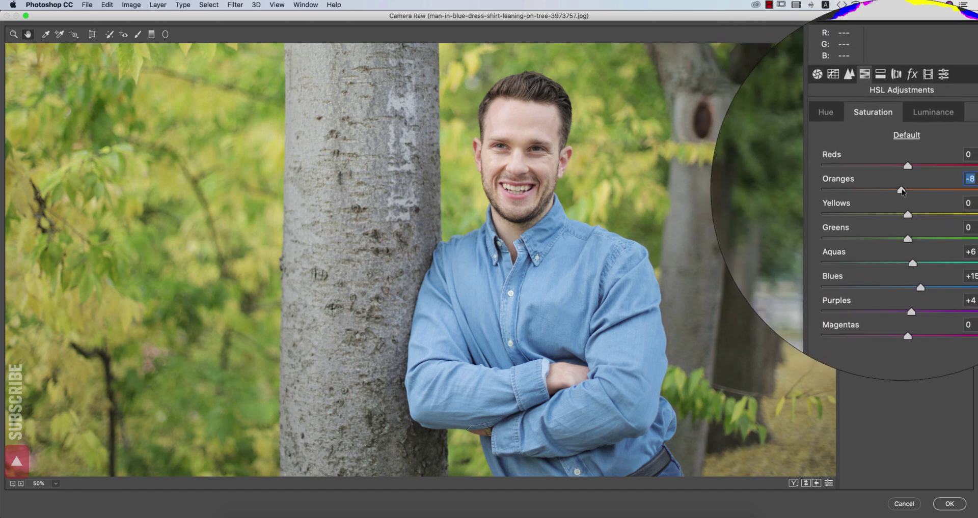
{"action": "left_click_drag", "start_coordinate": [907, 166], "coordinate": [924, 166]}
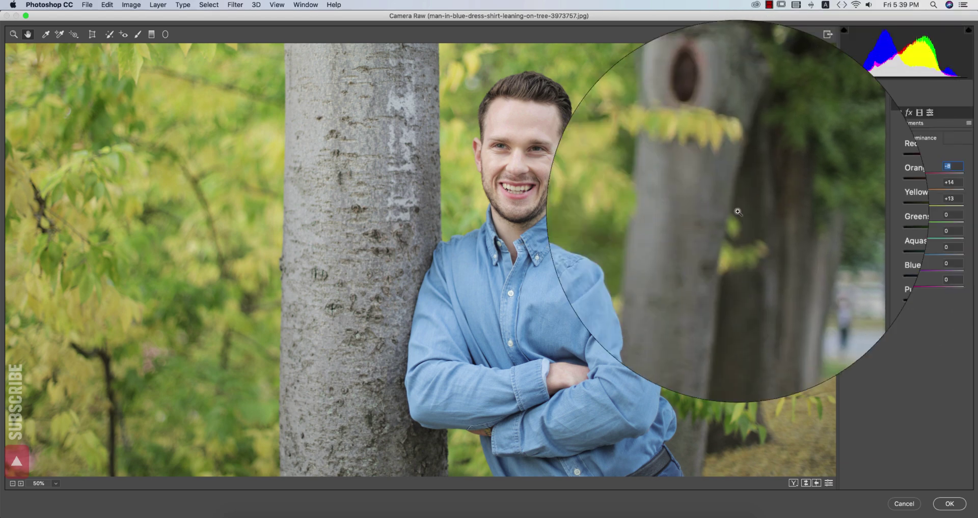
Step: Fit the whole photo in view and compare it with its original, ungraded settings
{"action": "key", "text": "super+0"}
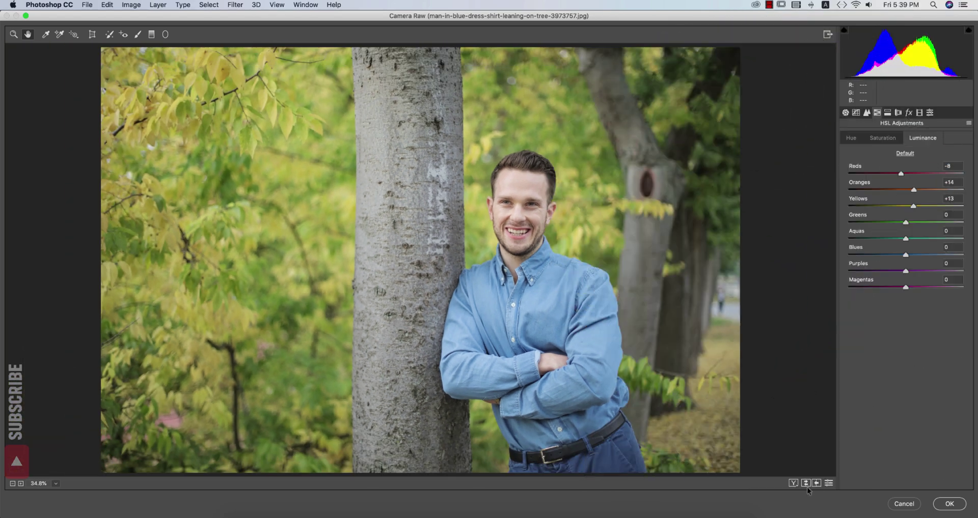
{"action": "left_click", "coordinate": [806, 483]}
{"action": "left_click", "coordinate": [805, 483]}
Step: Try an autumn-orange foliage look by lowering the Greens hue to its minimum and the Yellows hue almost to its minimum
{"action": "left_click", "coordinate": [885, 139]}
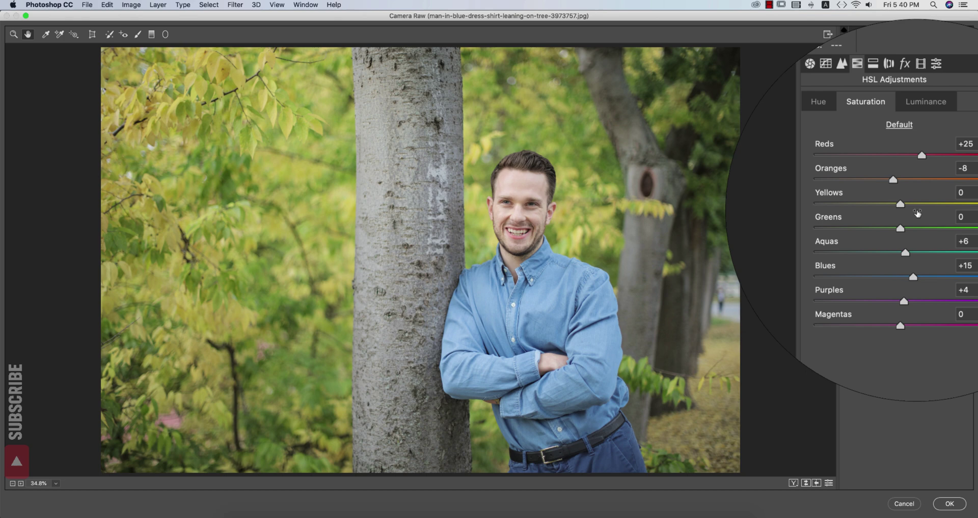
{"action": "left_click", "coordinate": [853, 139]}
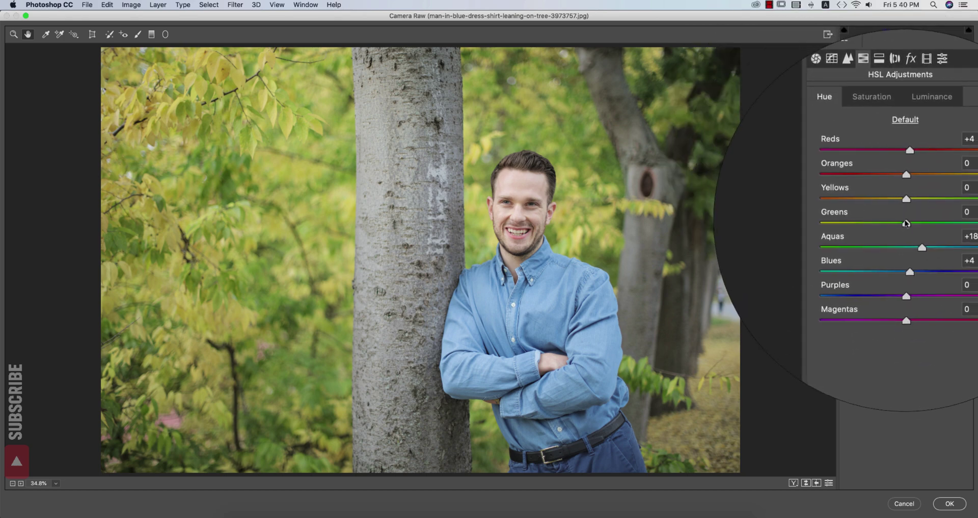
{"action": "left_click_drag", "start_coordinate": [905, 222], "coordinate": [834, 221]}
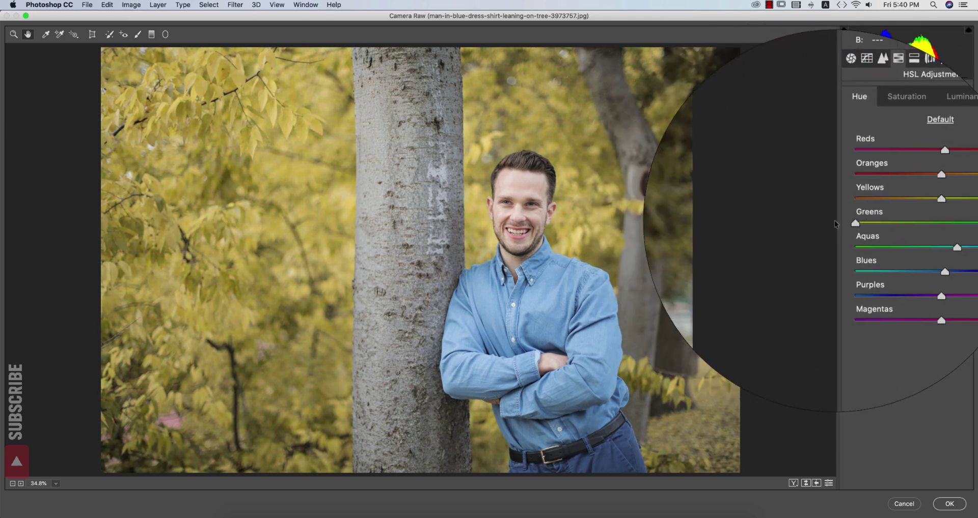
{"action": "left_click_drag", "start_coordinate": [901, 199], "coordinate": [808, 207]}
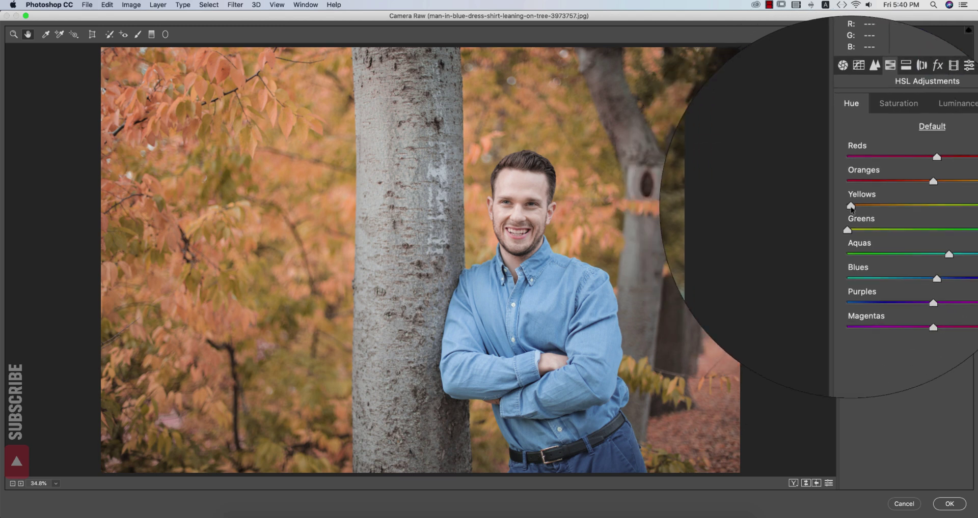
Step: Bring the Yellows and Greens hues back to natural foliage tones, and set saturation to +5 for Yellows and -43 for Greens
{"action": "left_click", "coordinate": [898, 103]}
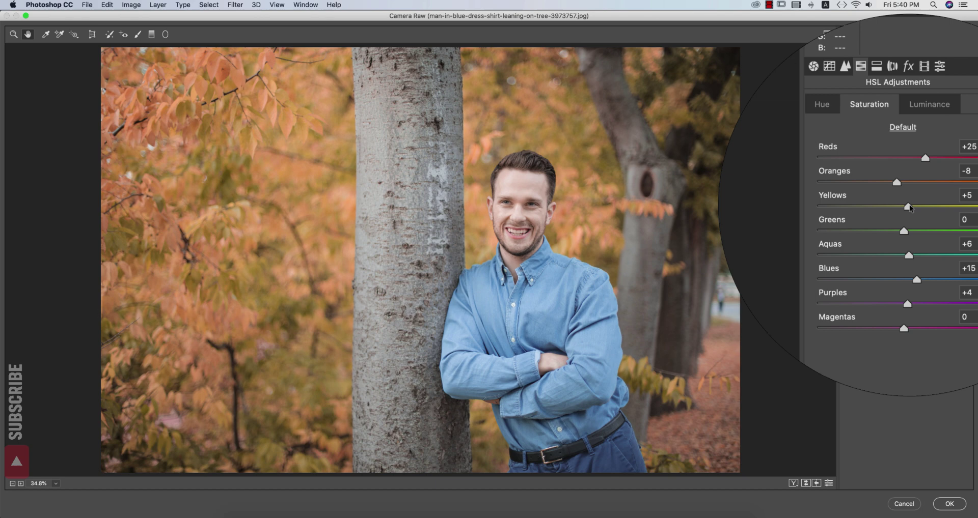
{"action": "left_click", "coordinate": [908, 206]}
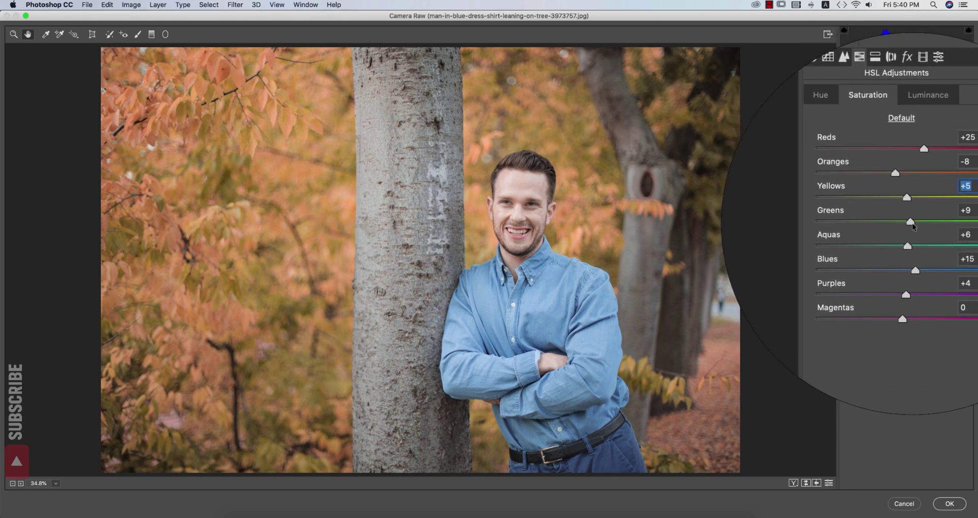
{"action": "left_click", "coordinate": [856, 138]}
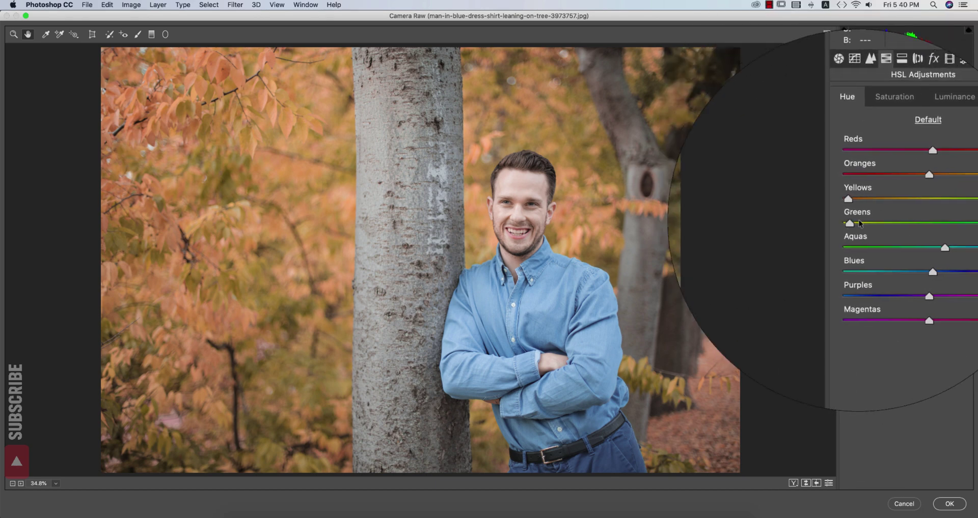
{"action": "left_click_drag", "start_coordinate": [855, 205], "coordinate": [853, 228]}
{"action": "left_click", "coordinate": [883, 138]}
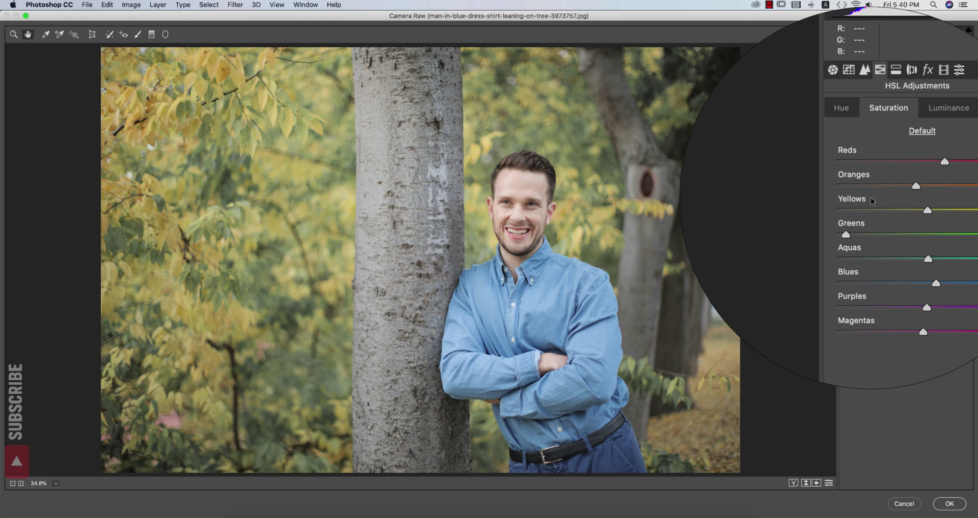
{"action": "left_click", "coordinate": [875, 223]}
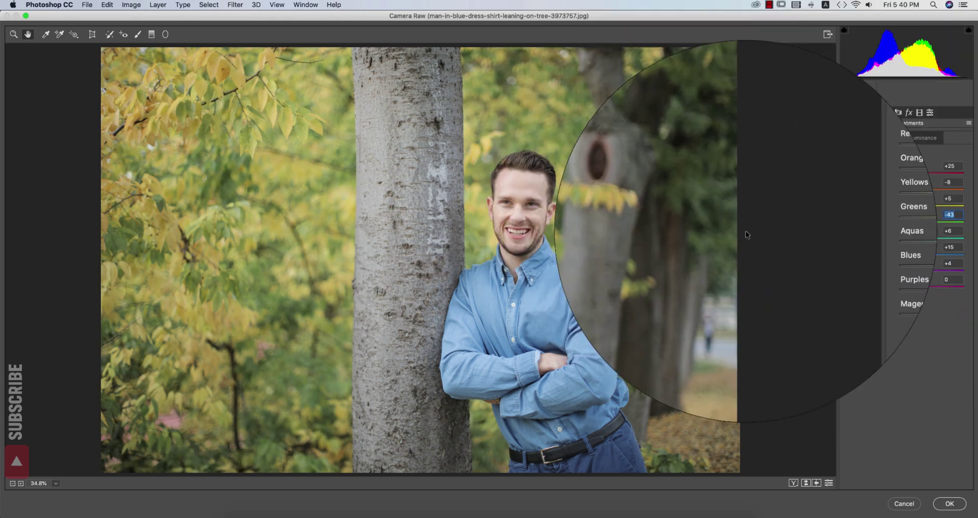
Step: Add split toning with a teal highlight tint at Saturation 13 and a shadow tint at Hue 38 and Saturation 10
{"action": "left_click", "coordinate": [887, 112]}
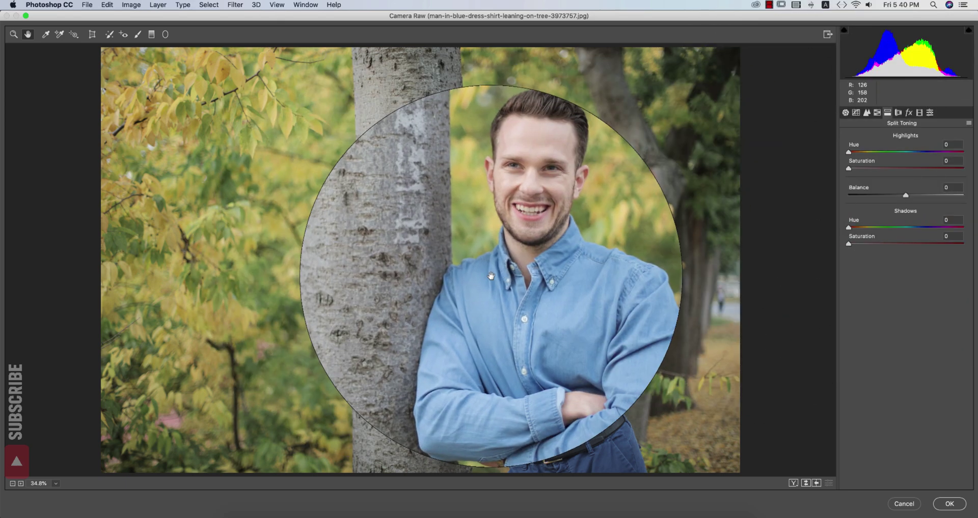
{"action": "left_click", "coordinate": [862, 168]}
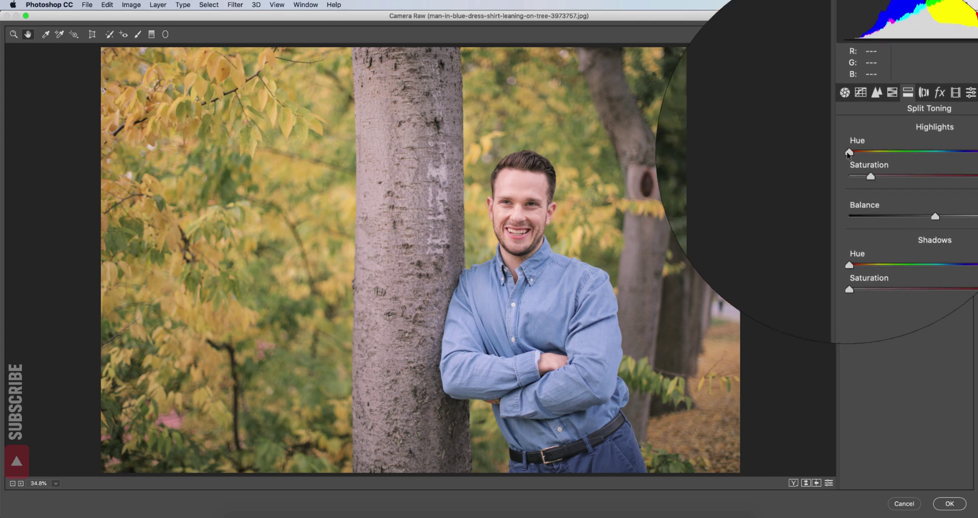
{"action": "left_click_drag", "start_coordinate": [848, 154], "coordinate": [896, 154]}
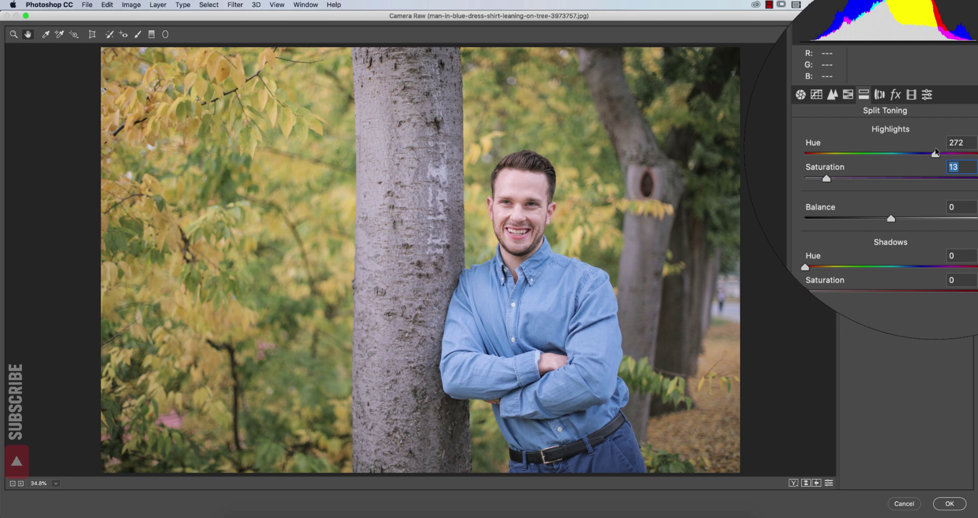
{"action": "left_click_drag", "start_coordinate": [938, 152], "coordinate": [899, 154]}
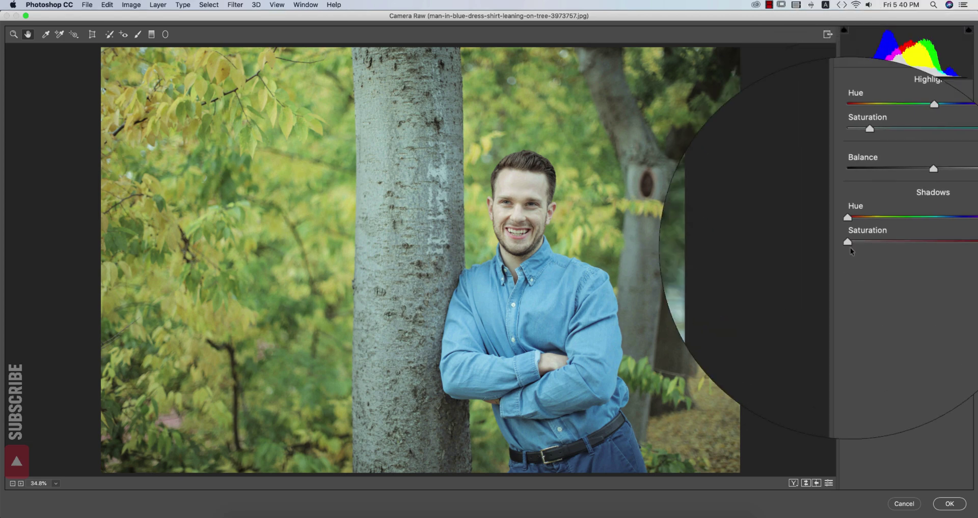
{"action": "mouse_move", "coordinate": [848, 227]}
{"action": "left_mouse_down"}
{"action": "mouse_move", "coordinate": [950, 232]}
{"action": "mouse_move", "coordinate": [825, 235]}
{"action": "mouse_move", "coordinate": [862, 235]}
{"action": "left_mouse_up"}
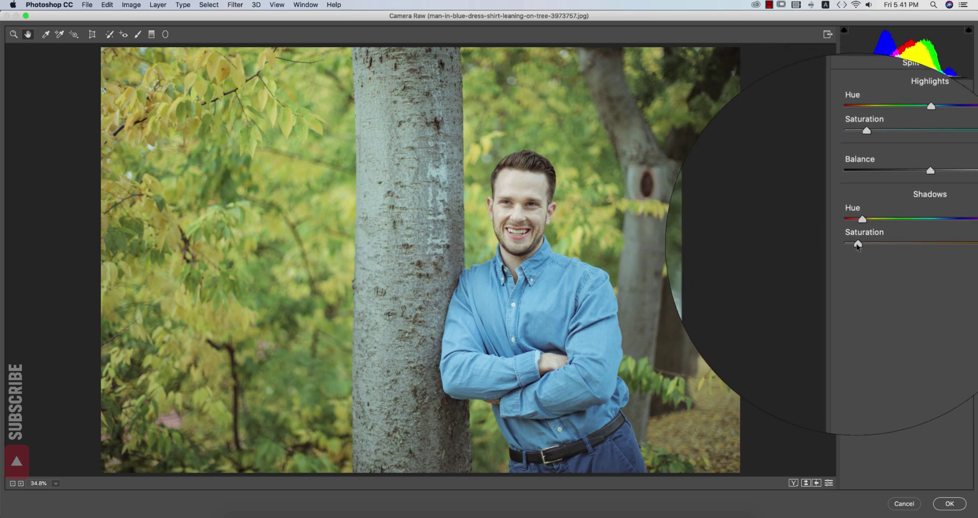
{"action": "left_click", "coordinate": [861, 245]}
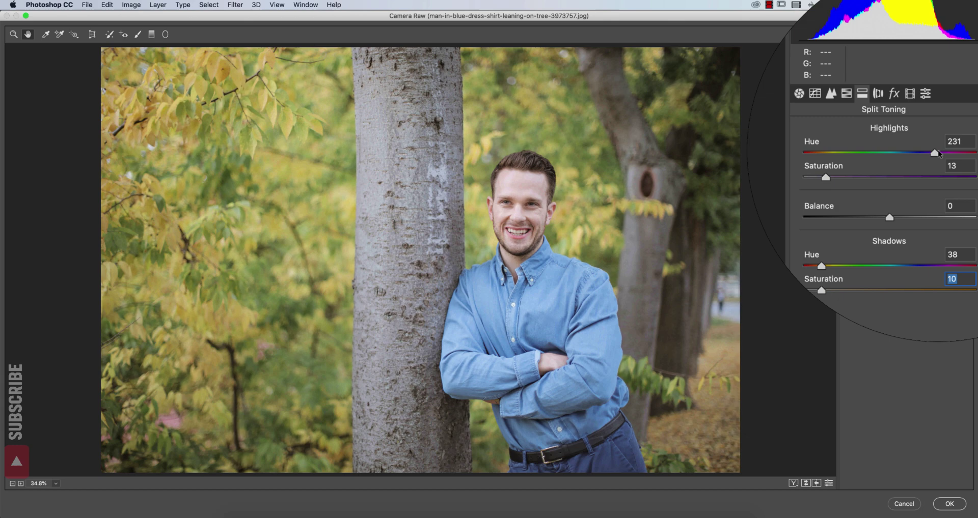
Step: Refine the split toning with a teal-blue highlight tint at Saturation 8 and shadows at Hue 84 and Saturation 11
{"action": "mouse_move", "coordinate": [921, 154]}
{"action": "left_mouse_down"}
{"action": "mouse_move", "coordinate": [894, 155]}
{"action": "mouse_move", "coordinate": [946, 160]}
{"action": "mouse_move", "coordinate": [910, 160]}
{"action": "left_mouse_up"}
{"action": "left_click", "coordinate": [858, 171]}
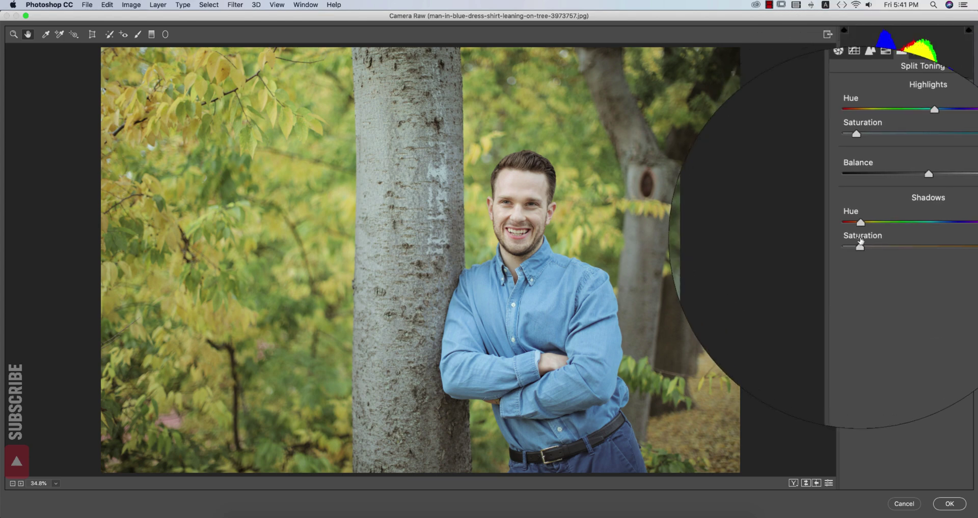
{"action": "left_click_drag", "start_coordinate": [860, 229], "coordinate": [882, 229]}
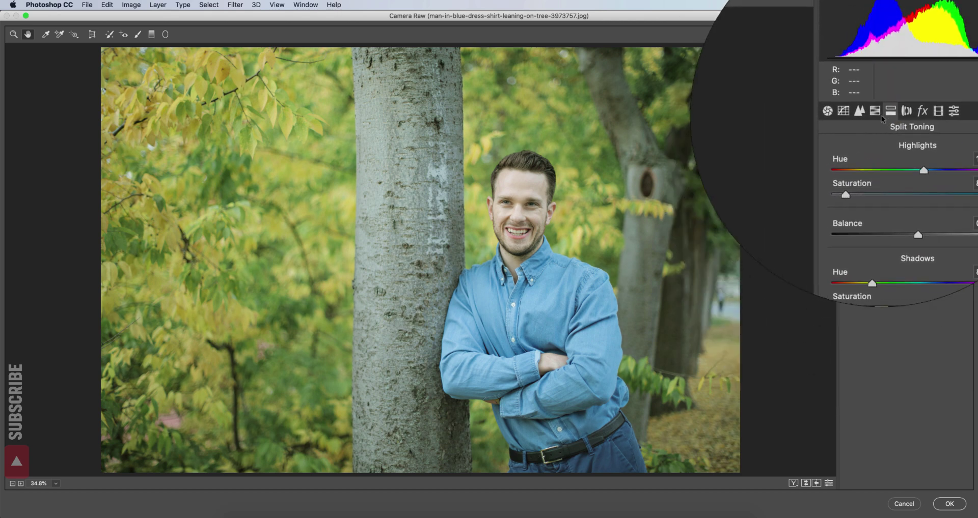
Step: Calibrate the colors with a Red Primary Hue of -20, raised Green Primary Hue and Saturation, and a slightly lowered Blue Primary Hue
{"action": "left_click", "coordinate": [908, 110]}
{"action": "left_click", "coordinate": [920, 110]}
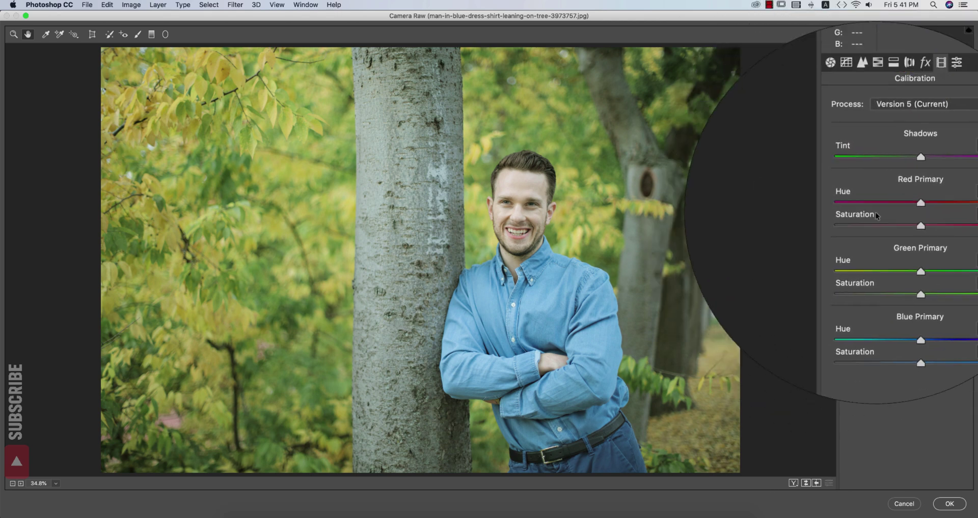
{"action": "left_click_drag", "start_coordinate": [927, 207], "coordinate": [895, 207]}
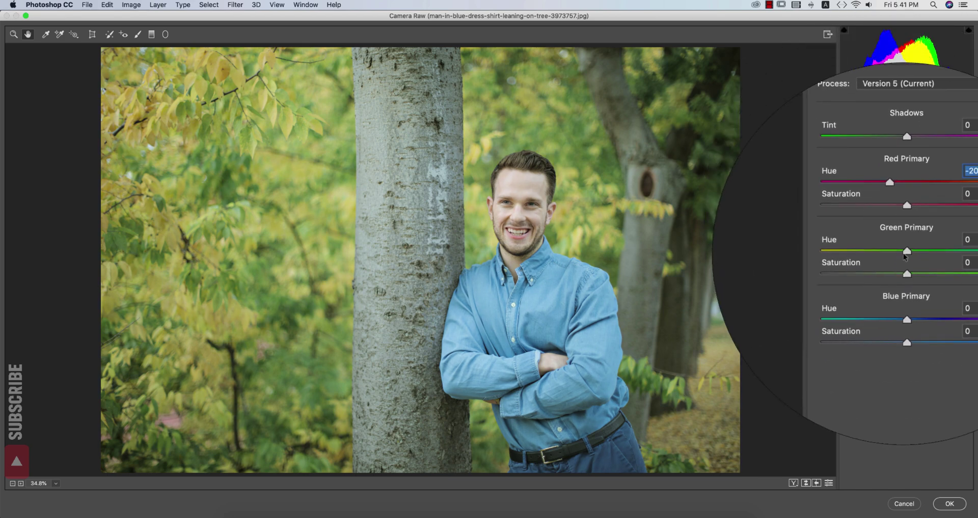
{"action": "left_click_drag", "start_coordinate": [905, 253], "coordinate": [912, 320]}
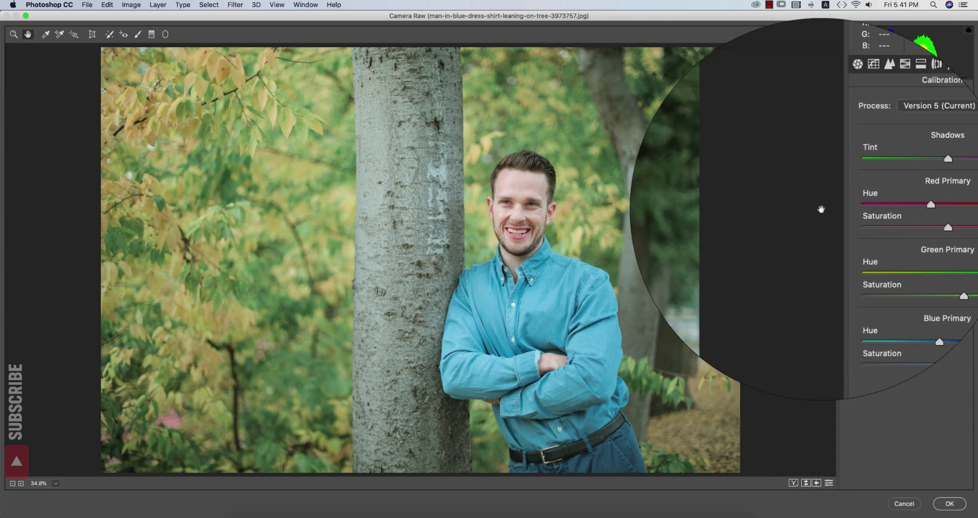
Step: Move the HSL hue of Yellows to slightly below zero and reduce the Yellows saturation to a moderate negative value
{"action": "left_click", "coordinate": [877, 114]}
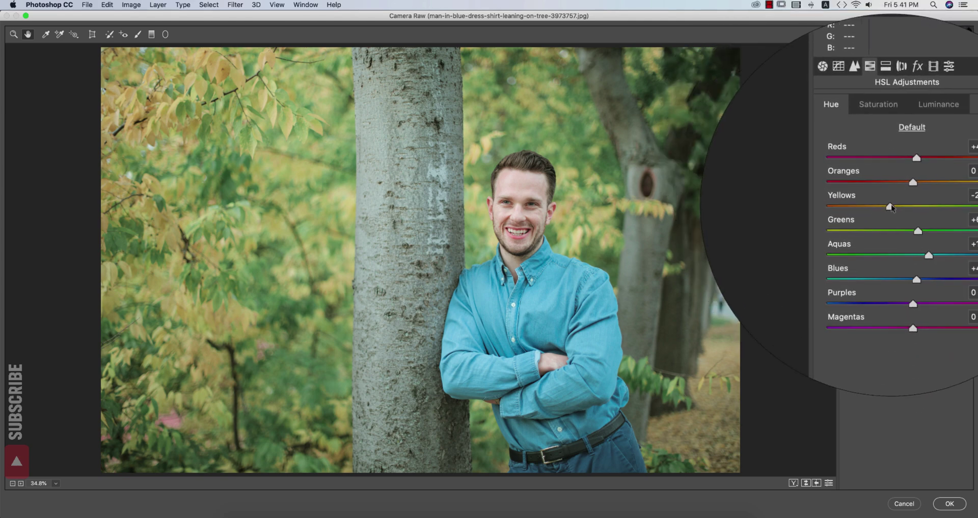
{"action": "mouse_move", "coordinate": [904, 219]}
{"action": "left_mouse_down"}
{"action": "mouse_move", "coordinate": [849, 219]}
{"action": "mouse_move", "coordinate": [913, 204]}
{"action": "mouse_move", "coordinate": [842, 187]}
{"action": "mouse_move", "coordinate": [917, 206]}
{"action": "mouse_move", "coordinate": [963, 204]}
{"action": "mouse_move", "coordinate": [882, 208]}
{"action": "mouse_move", "coordinate": [903, 208]}
{"action": "left_mouse_up"}
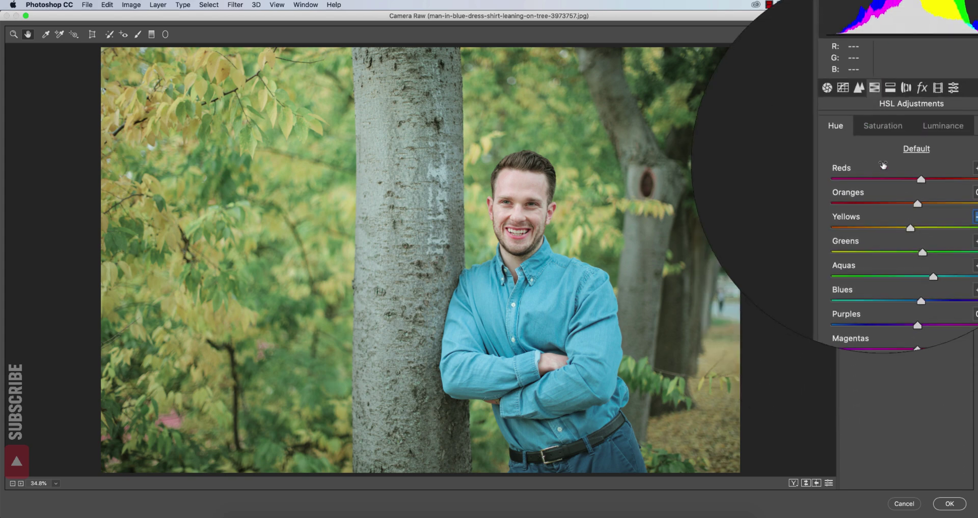
{"action": "left_click", "coordinate": [873, 103]}
{"action": "mouse_move", "coordinate": [903, 206]}
{"action": "left_mouse_down"}
{"action": "mouse_move", "coordinate": [838, 208]}
{"action": "mouse_move", "coordinate": [932, 207]}
{"action": "mouse_move", "coordinate": [890, 209]}
{"action": "left_mouse_up"}
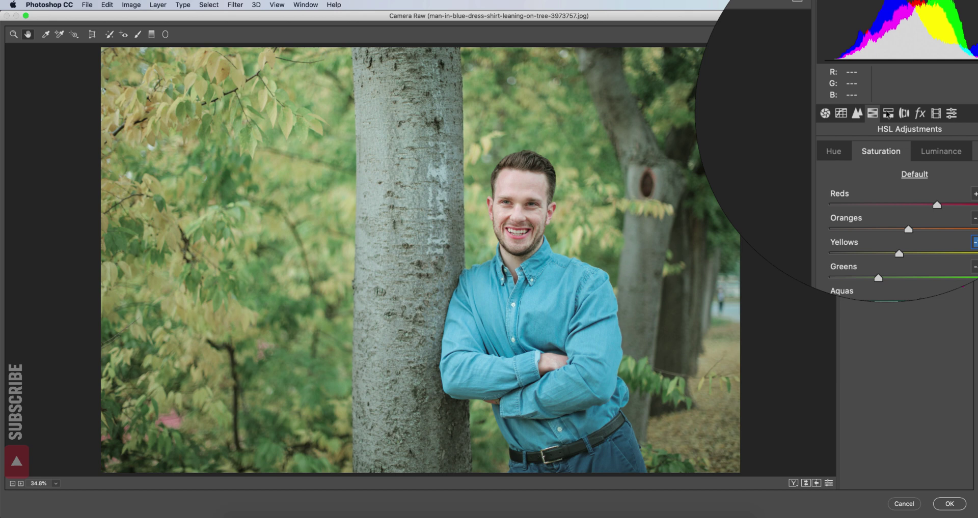
Step: Fine-tune the split toning with a Highlights Hue of about 188 and slightly lower Hue and Saturation for the shadows
{"action": "left_click", "coordinate": [903, 99]}
{"action": "mouse_move", "coordinate": [910, 153]}
{"action": "left_mouse_down"}
{"action": "mouse_move", "coordinate": [933, 152]}
{"action": "mouse_move", "coordinate": [908, 154]}
{"action": "left_mouse_up"}
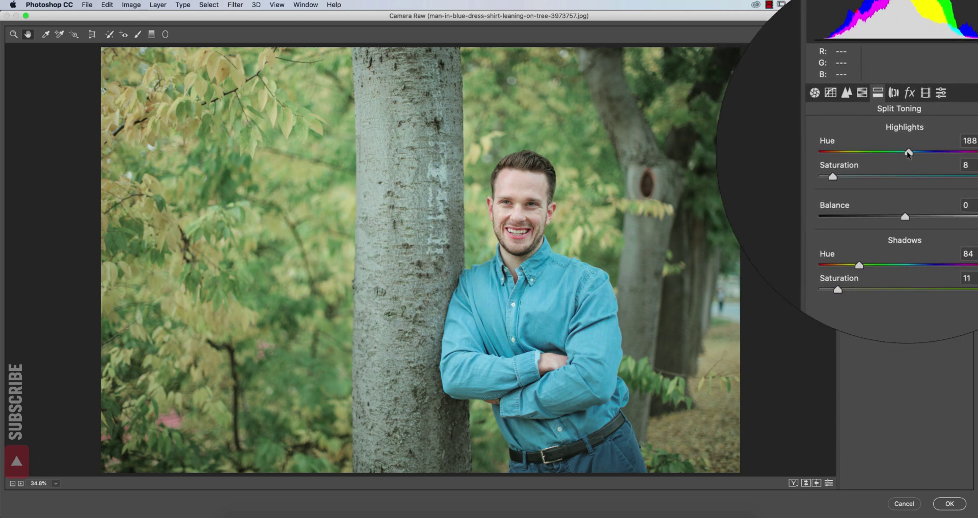
{"action": "mouse_move", "coordinate": [873, 229]}
{"action": "left_mouse_down"}
{"action": "mouse_move", "coordinate": [890, 230]}
{"action": "mouse_move", "coordinate": [874, 230]}
{"action": "mouse_move", "coordinate": [862, 252]}
{"action": "mouse_move", "coordinate": [872, 245]}
{"action": "left_mouse_up"}
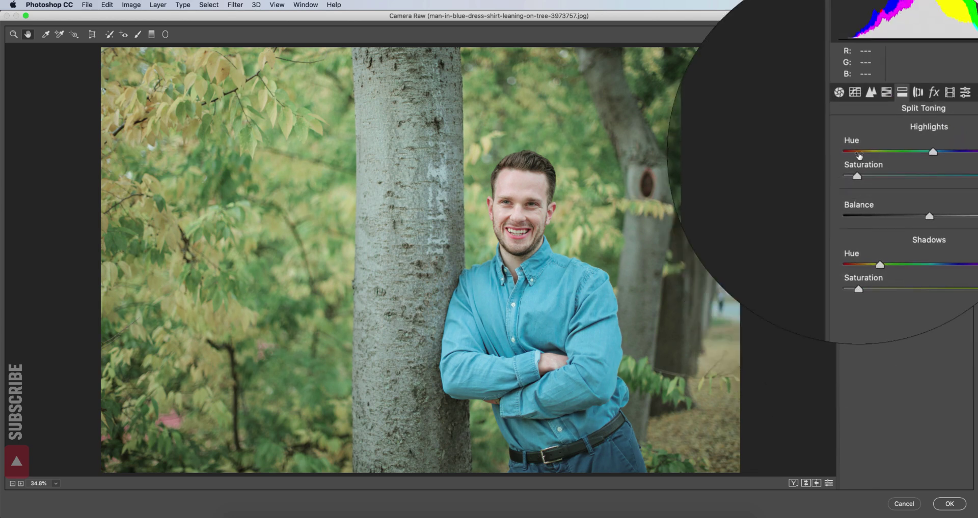
Step: Shape the Blue channel's point curve with a midtone point at about Input 129, Output 126 and small adjustments in the highlights and shadows
{"action": "left_click", "coordinate": [856, 113]}
{"action": "left_click", "coordinate": [896, 200]}
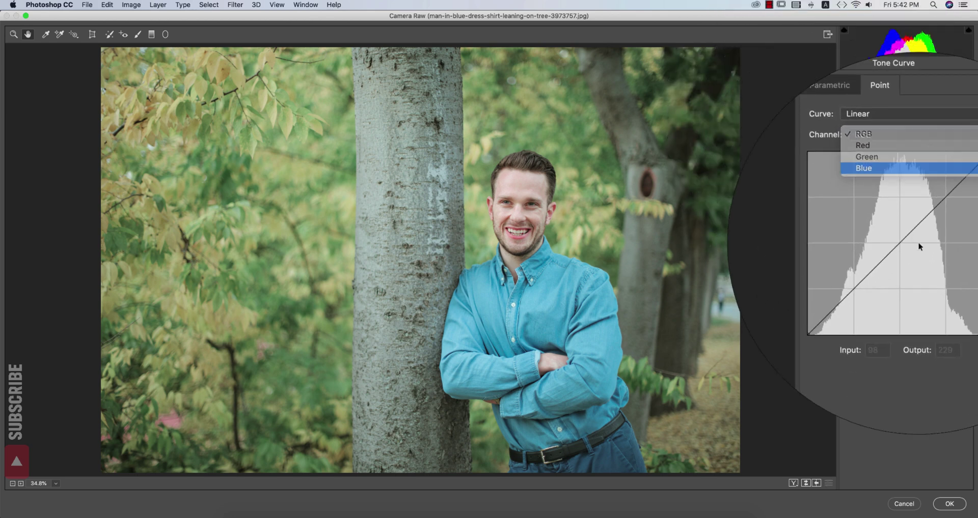
{"action": "left_click", "coordinate": [893, 196]}
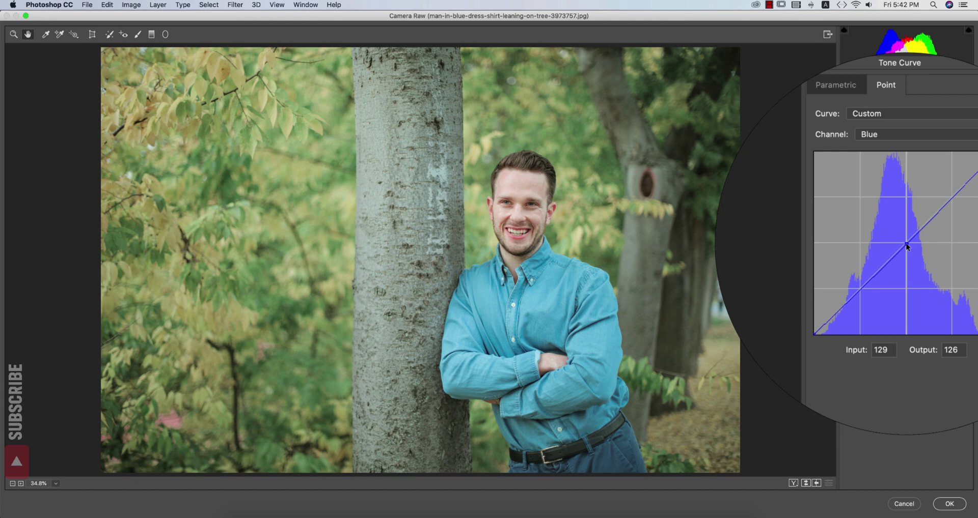
{"action": "mouse_move", "coordinate": [966, 185]}
{"action": "left_mouse_down"}
{"action": "mouse_move", "coordinate": [969, 199]}
{"action": "mouse_move", "coordinate": [966, 184]}
{"action": "left_mouse_up"}
{"action": "left_click_drag", "start_coordinate": [846, 304], "coordinate": [849, 306]}
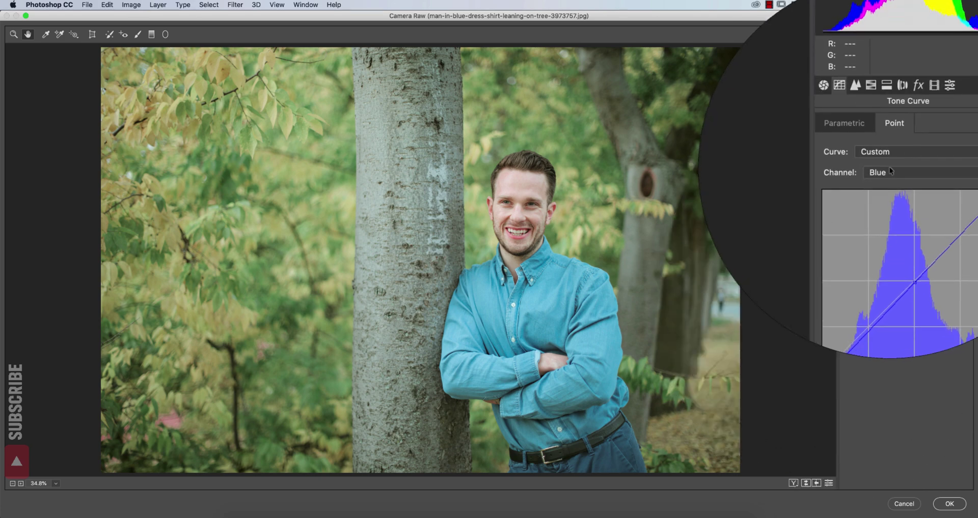
Step: Bend the RGB point curve to darken the midtones and slightly lift the black point, and compare the result with the original settings
{"action": "left_click", "coordinate": [883, 171]}
{"action": "left_click", "coordinate": [879, 145]}
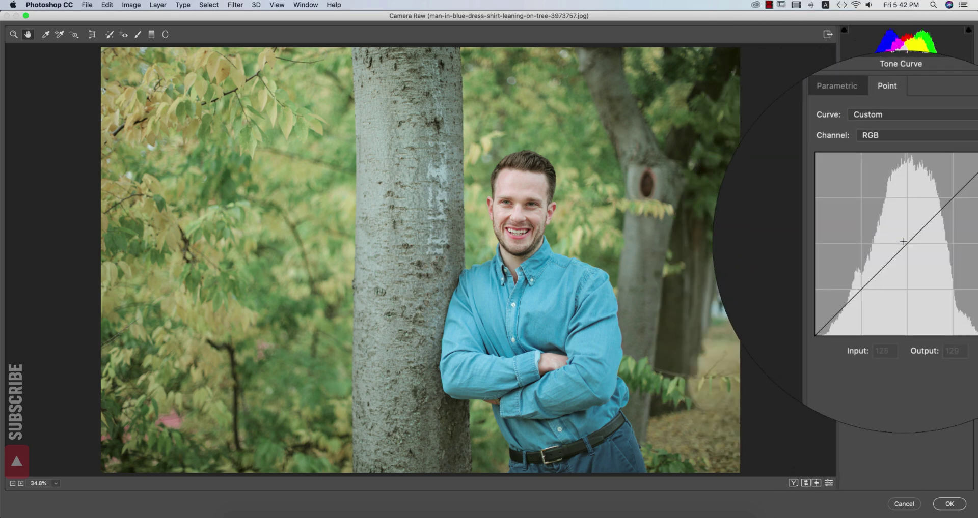
{"action": "left_click_drag", "start_coordinate": [910, 238], "coordinate": [928, 225]}
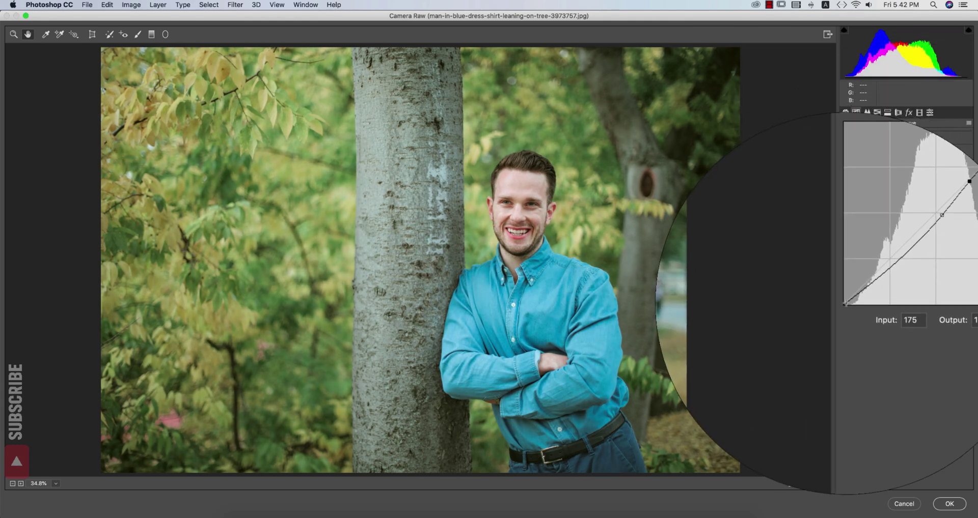
{"action": "left_click_drag", "start_coordinate": [849, 300], "coordinate": [878, 273]}
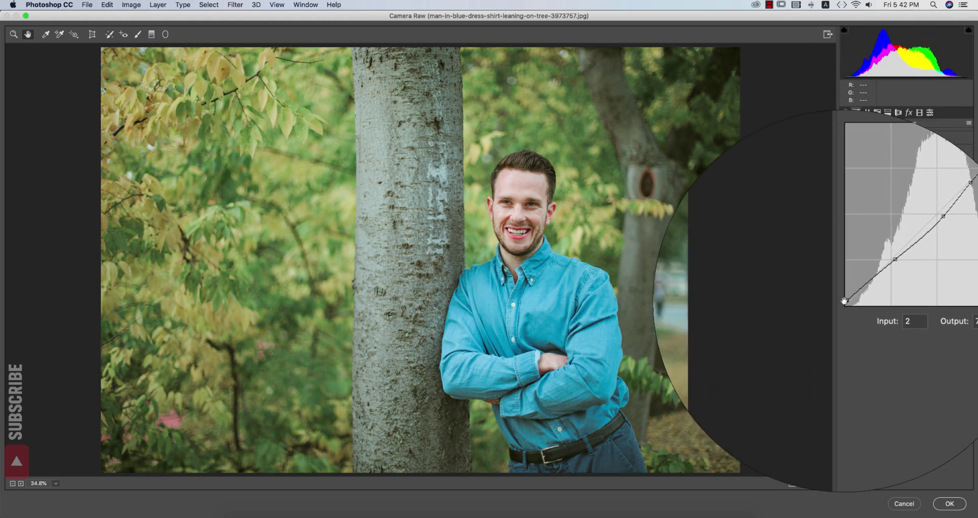
{"action": "left_click", "coordinate": [805, 483]}
{"action": "left_click", "coordinate": [805, 482]}
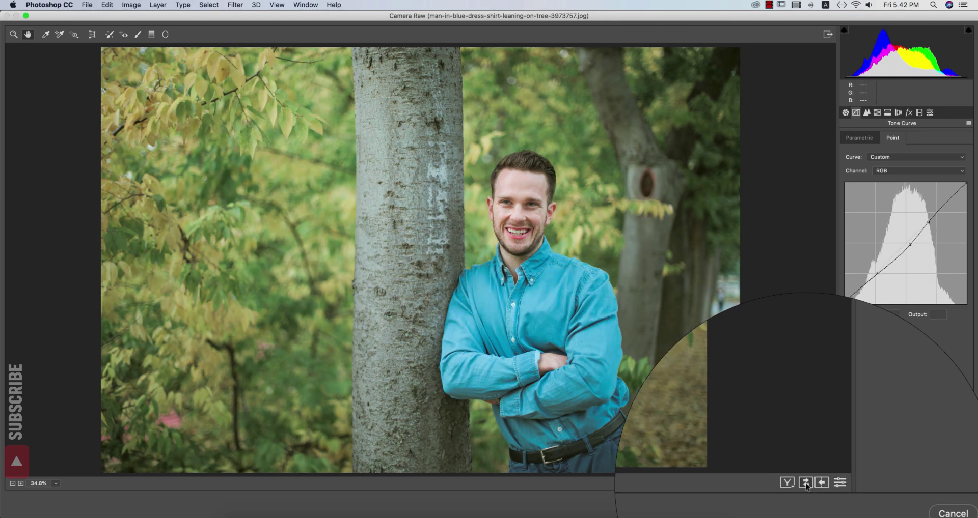
Step: Set the HSL saturation of Reds to +3 and compare the graded photo with the original
{"action": "left_click", "coordinate": [880, 112]}
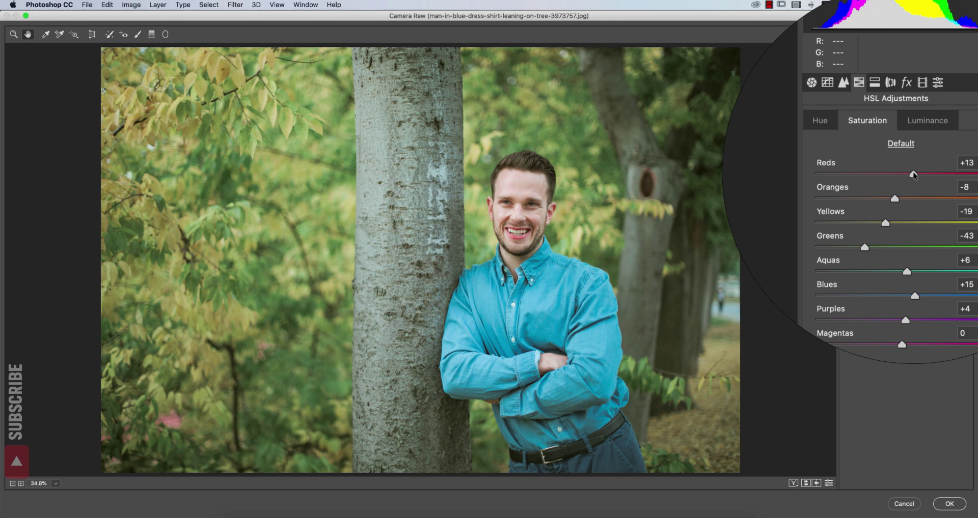
{"action": "left_click_drag", "start_coordinate": [913, 175], "coordinate": [908, 173]}
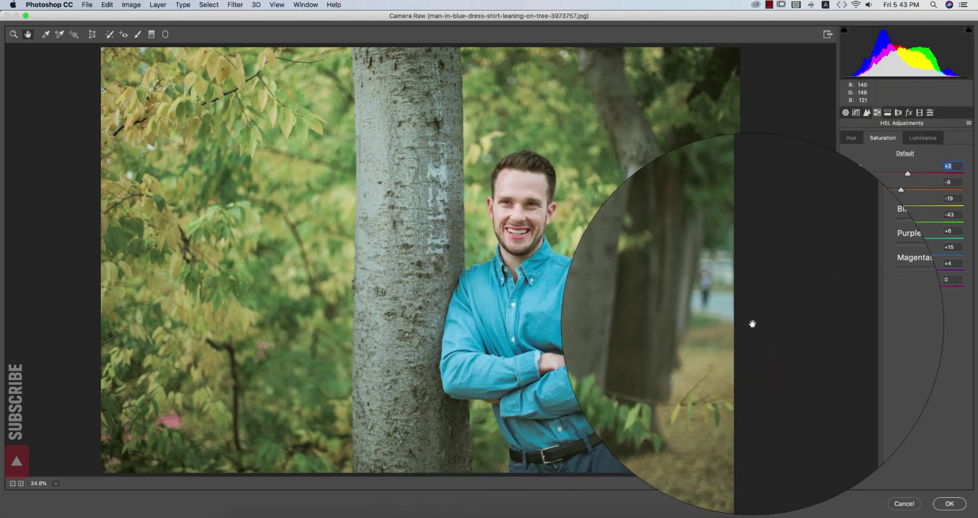
{"action": "left_click", "coordinate": [806, 482]}
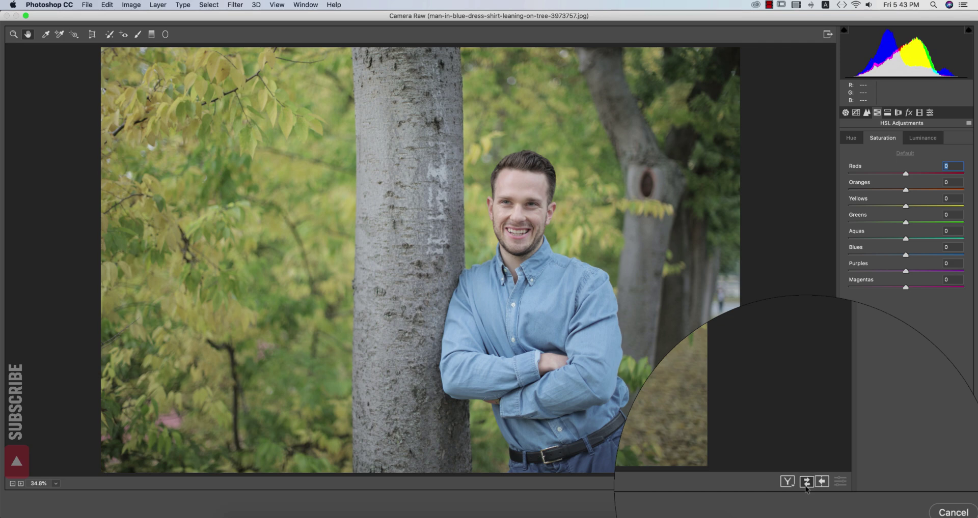
{"action": "left_click", "coordinate": [806, 484]}
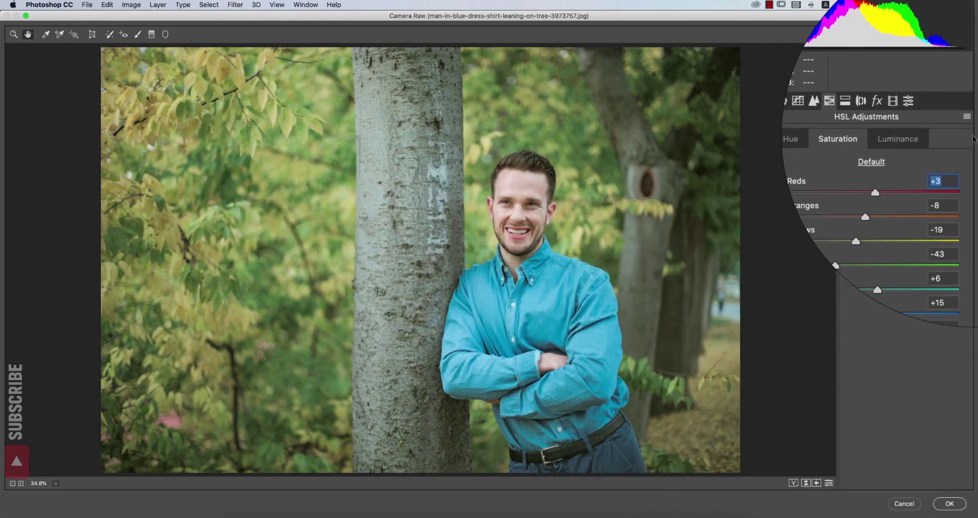
Step: Save the Camera Raw settings as man.xmp in the 24-4-2020 folder of Apps And Work and apply the grade to the layer
{"action": "left_click", "coordinate": [968, 123]}
{"action": "left_click", "coordinate": [873, 202]}
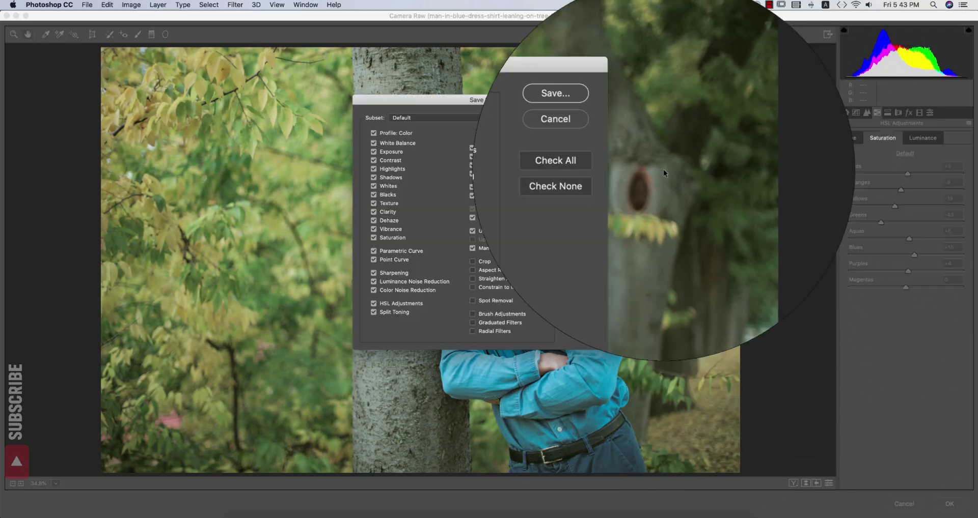
{"action": "left_click", "coordinate": [591, 117]}
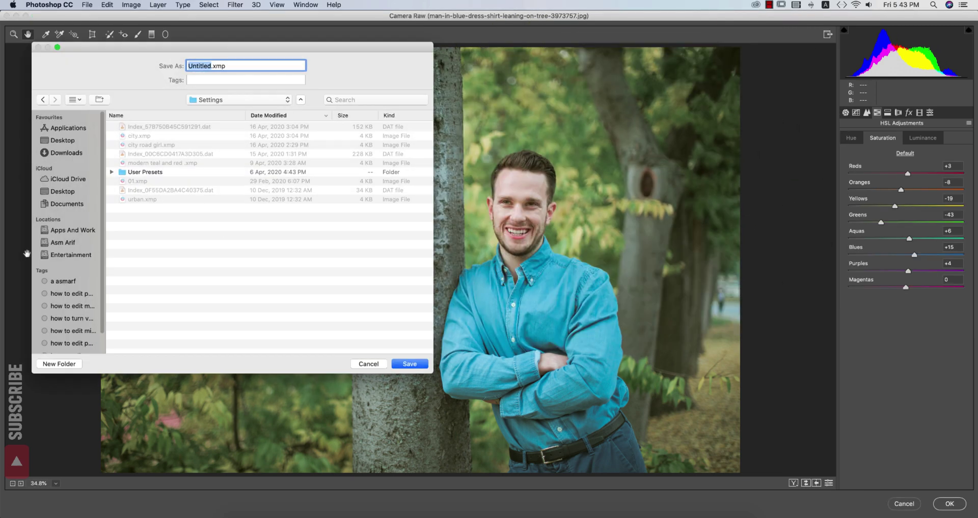
{"action": "left_click", "coordinate": [65, 232]}
{"action": "left_click", "coordinate": [132, 128]}
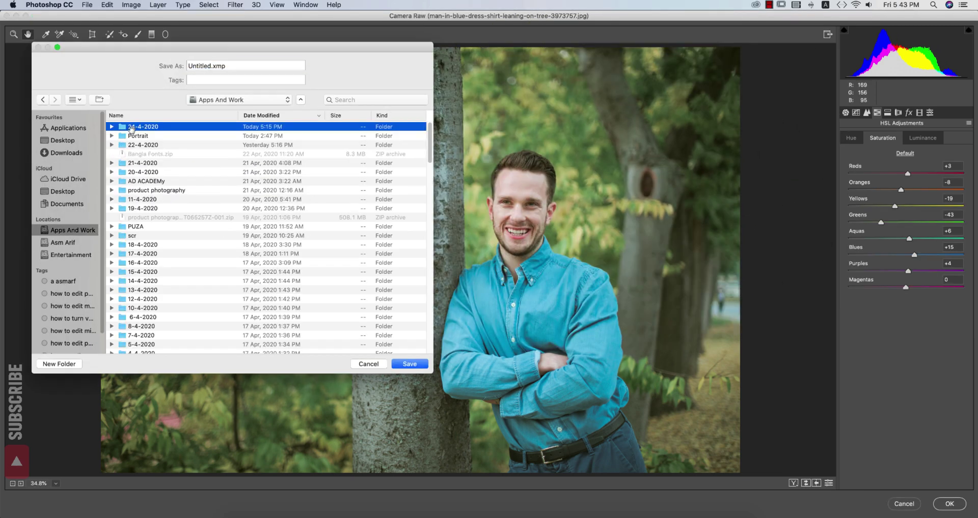
{"action": "double_click", "coordinate": [131, 127]}
{"action": "double_click", "coordinate": [201, 66]}
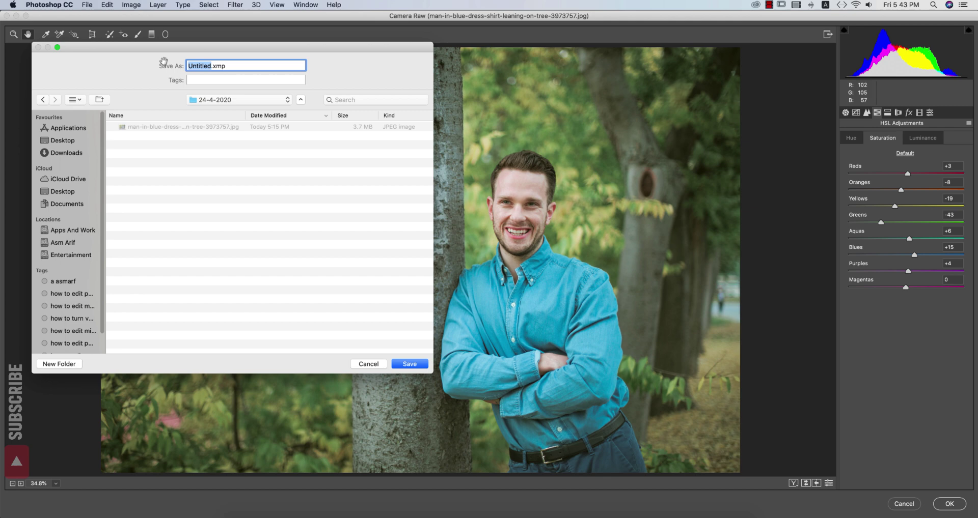
{"action": "type", "text": "man"}
{"action": "key", "text": "Return"}
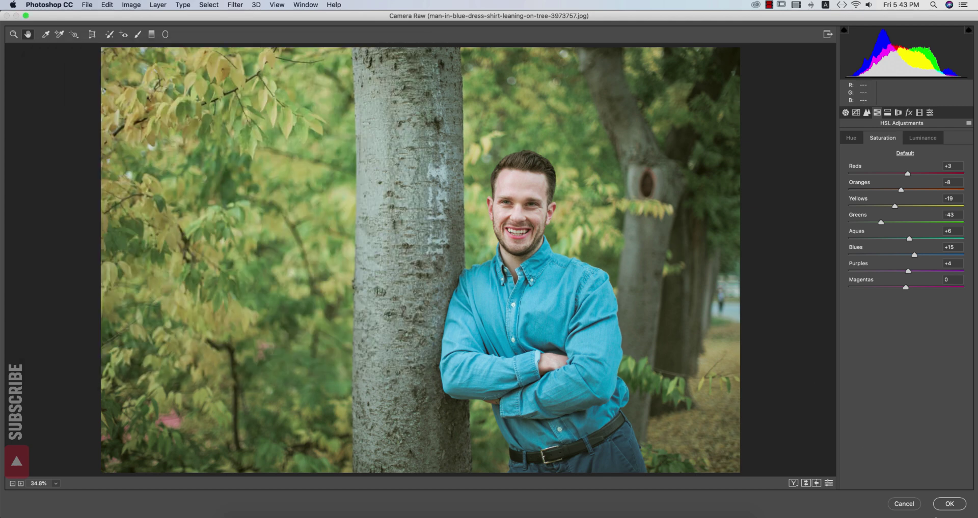
{"action": "left_click", "coordinate": [950, 504]}
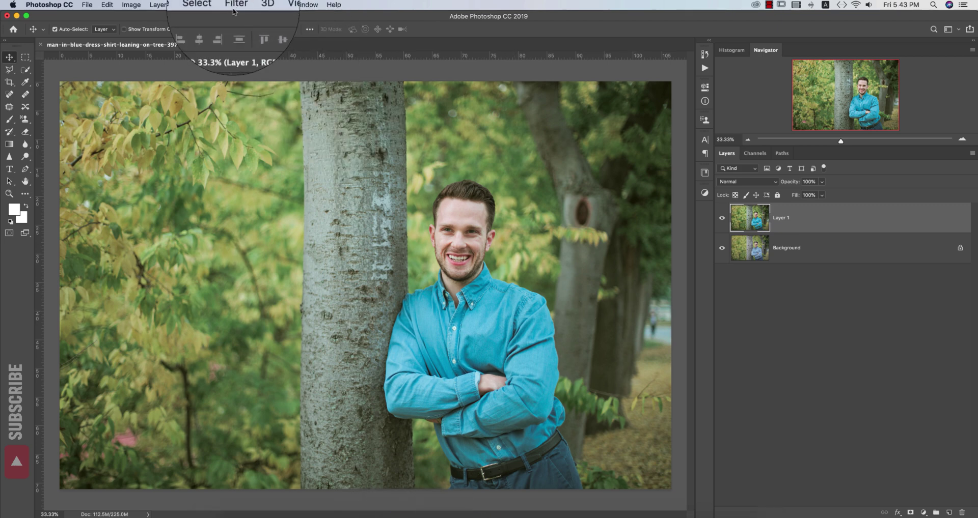
Step: Apply the Color Efex Pro 4 Cross Processing filter with method T01 at 17% strength and set the resulting layer's opacity to 59%
{"action": "left_click", "coordinate": [235, 4]}
{"action": "mouse_move", "coordinate": [307, 264]}
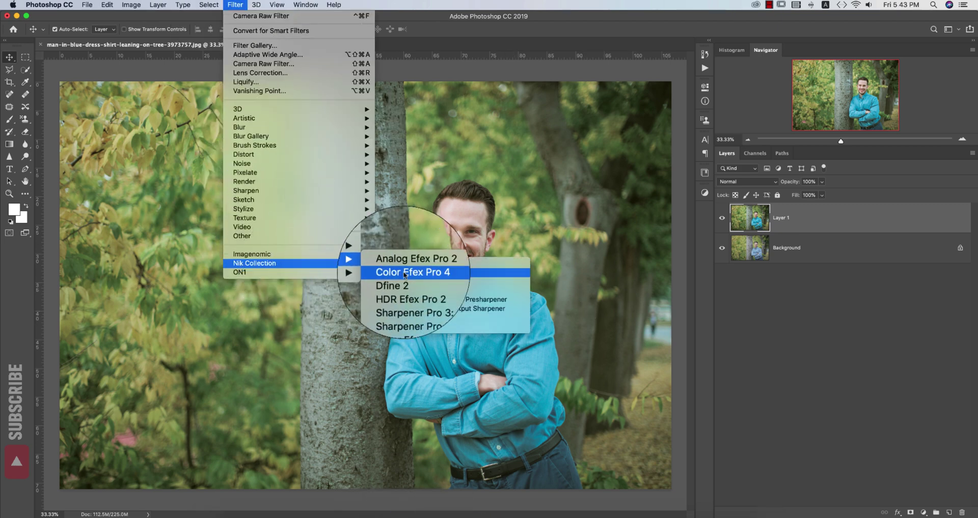
{"action": "left_click", "coordinate": [403, 274]}
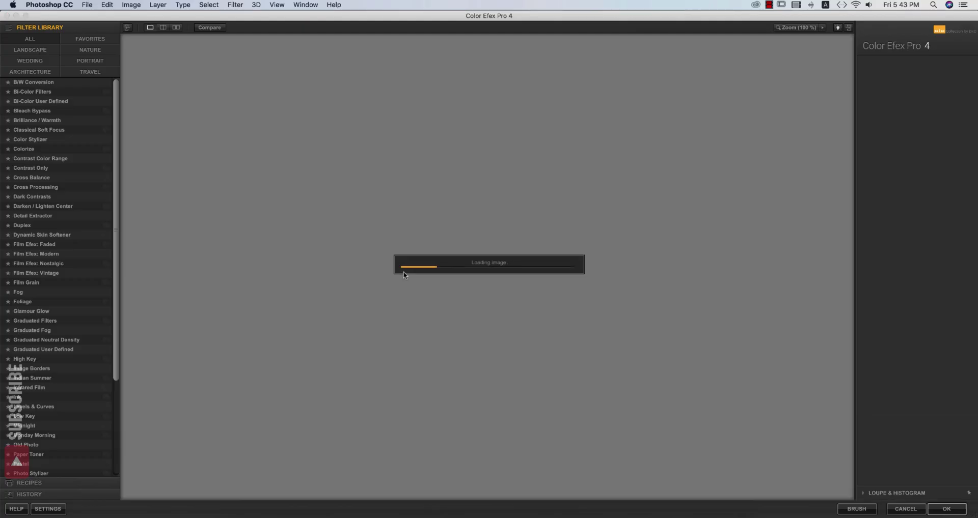
{"action": "key", "text": "Escape"}
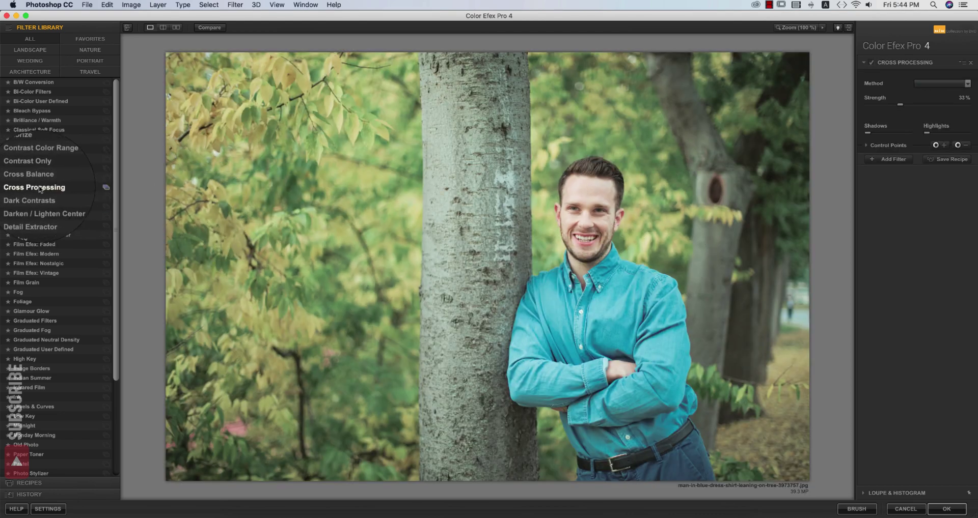
{"action": "left_click", "coordinate": [932, 85]}
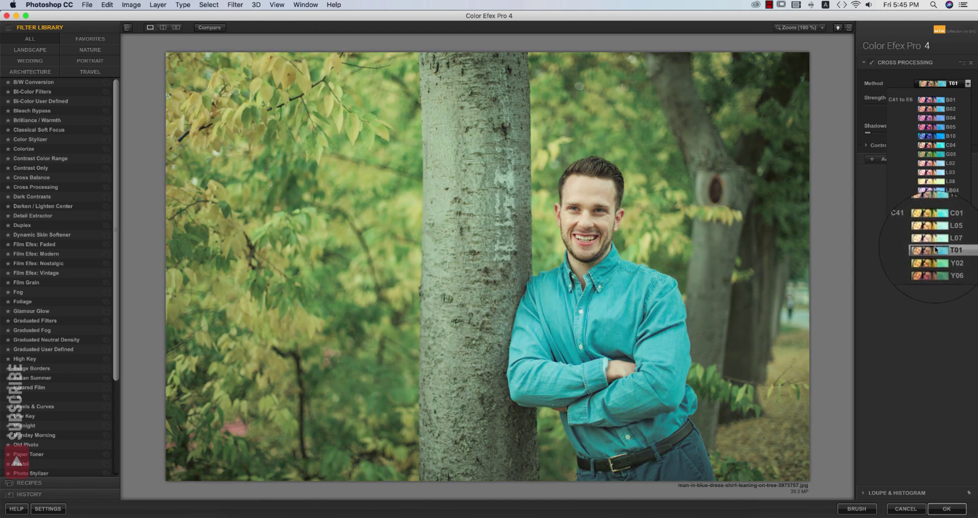
{"action": "left_click", "coordinate": [935, 249]}
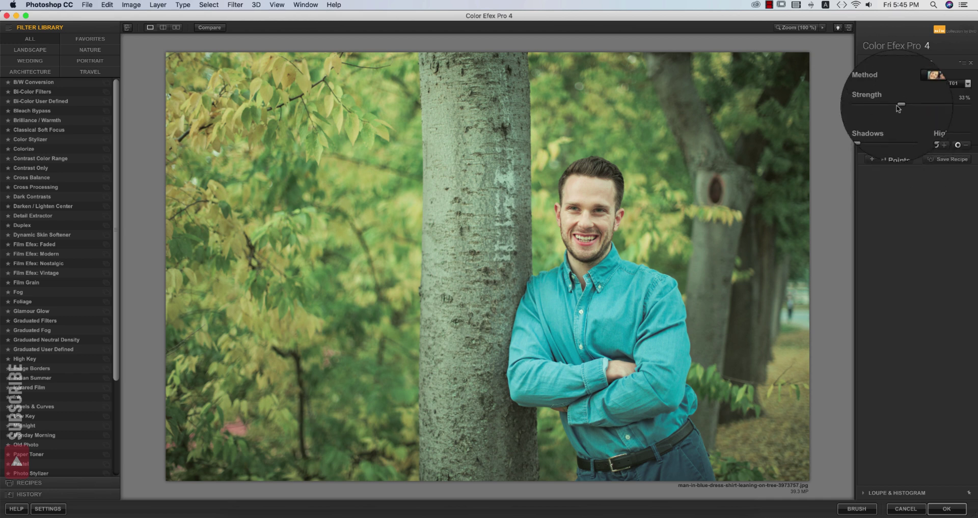
{"action": "left_click_drag", "start_coordinate": [897, 109], "coordinate": [885, 108]}
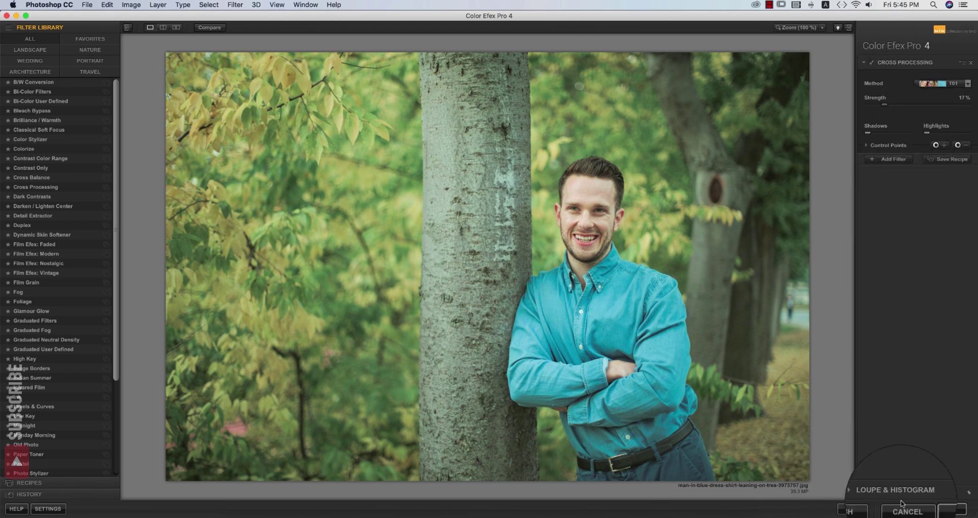
{"action": "left_click", "coordinate": [951, 510]}
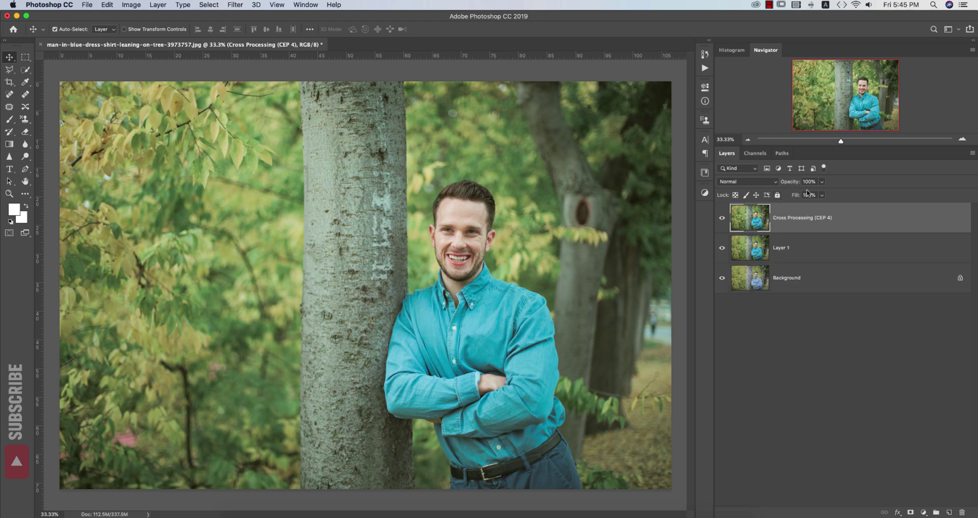
{"action": "left_click", "coordinate": [821, 181]}
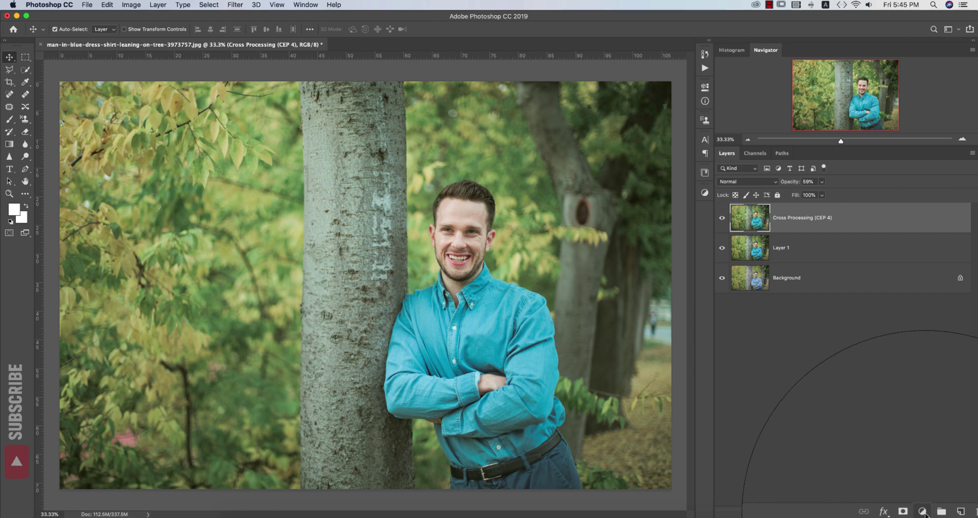
Step: Add a Levels adjustment layer with a white input of 231 and midtones of 0.94, and compare the final image with the Background
{"action": "left_click", "coordinate": [924, 513]}
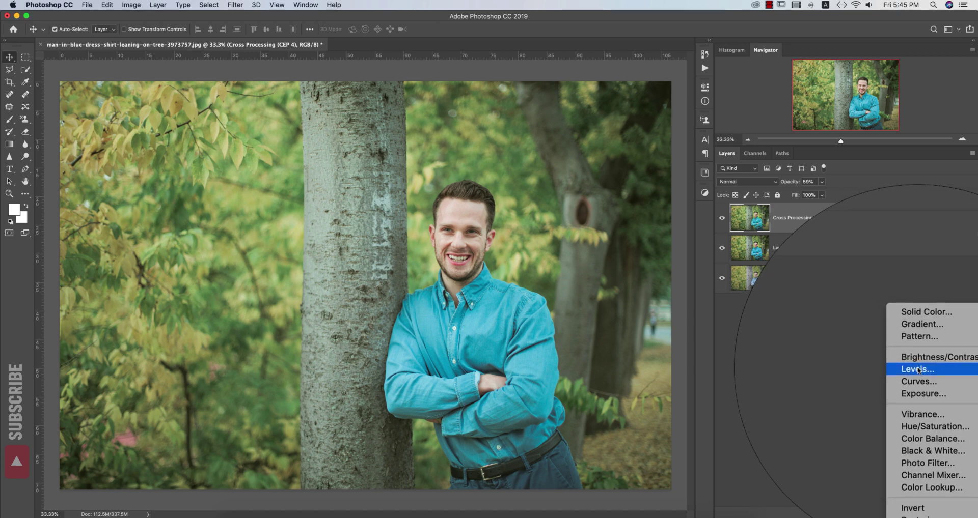
{"action": "left_click", "coordinate": [915, 371]}
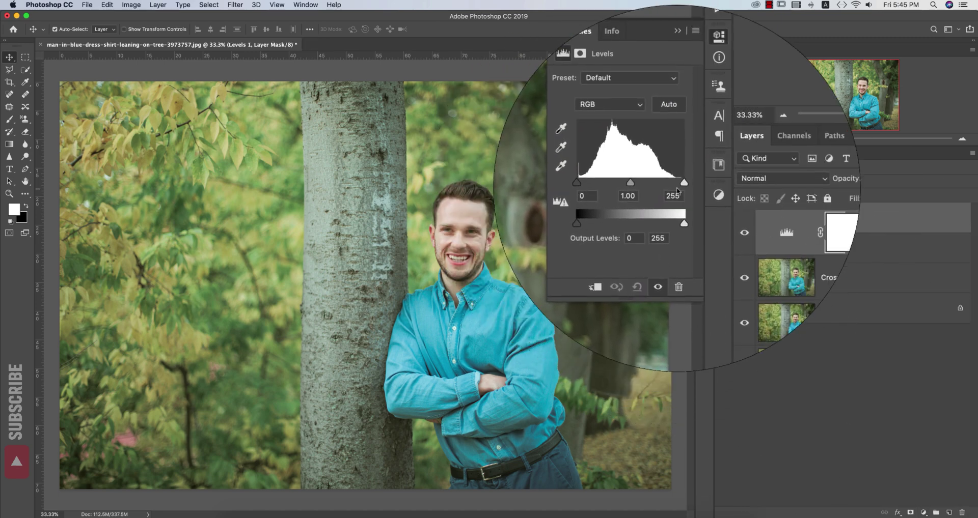
{"action": "left_click_drag", "start_coordinate": [682, 187], "coordinate": [643, 186]}
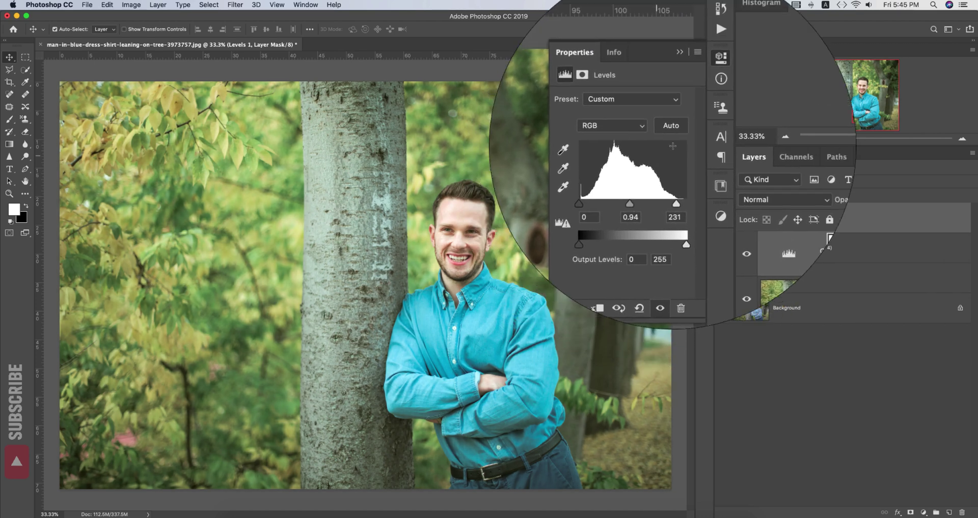
{"action": "left_click", "coordinate": [678, 83]}
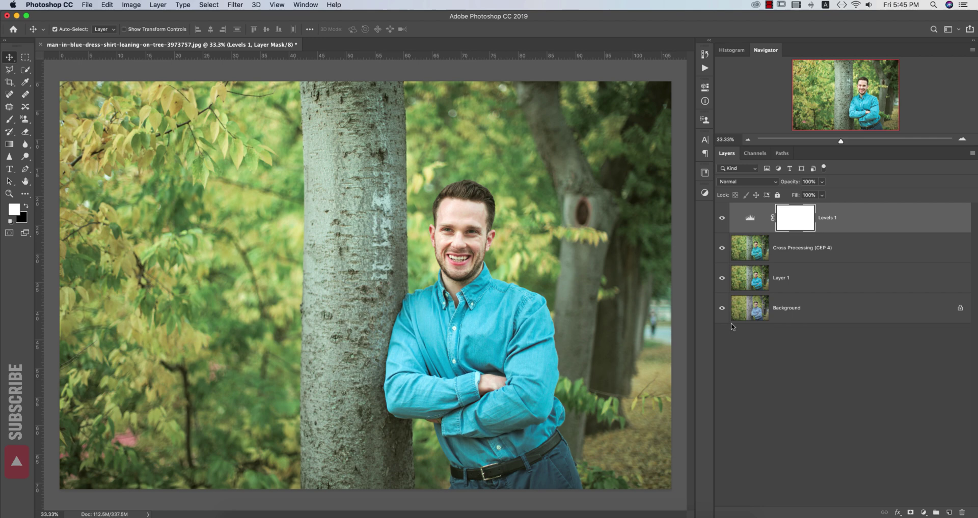
{"action": "left_click", "coordinate": [722, 308], "text": "alt"}
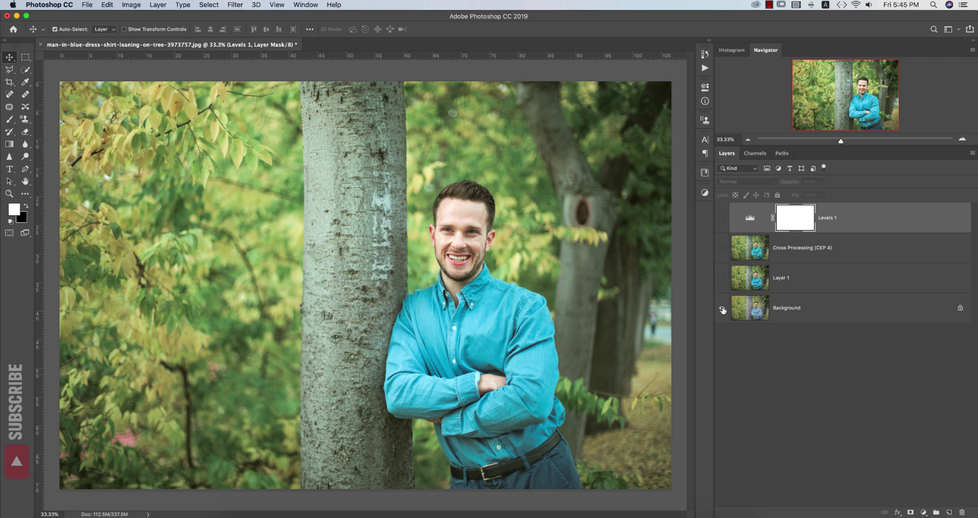
{"action": "left_click", "coordinate": [722, 309], "text": "alt"}
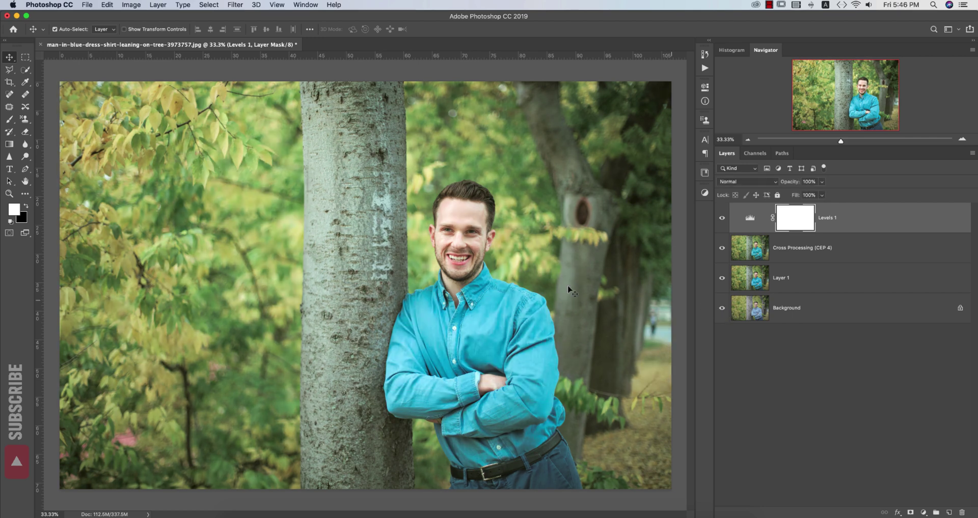